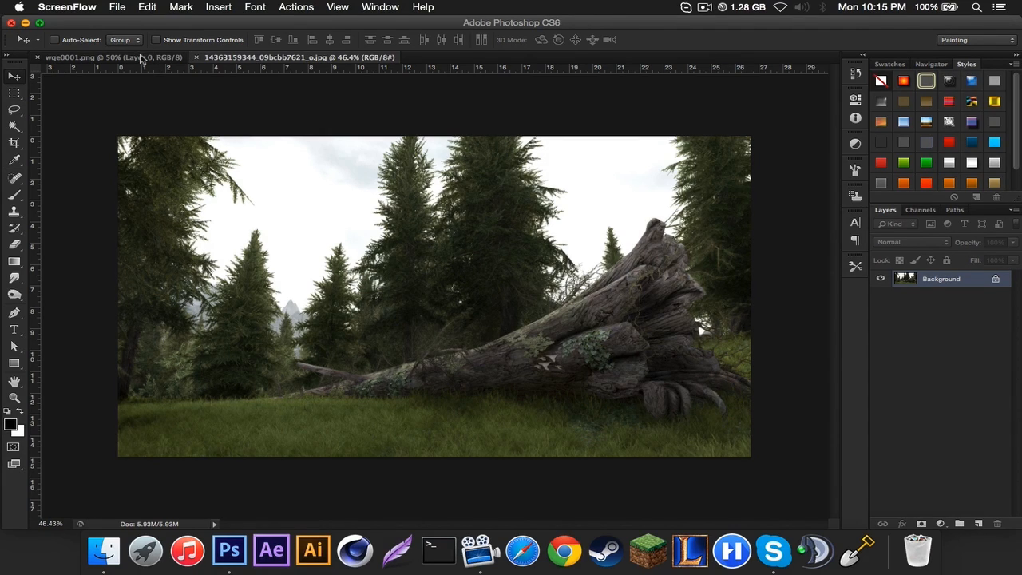
Step: Copy the 3D stone text from wqe0001.png into the forest photo as a new layer
left_click(142, 60)
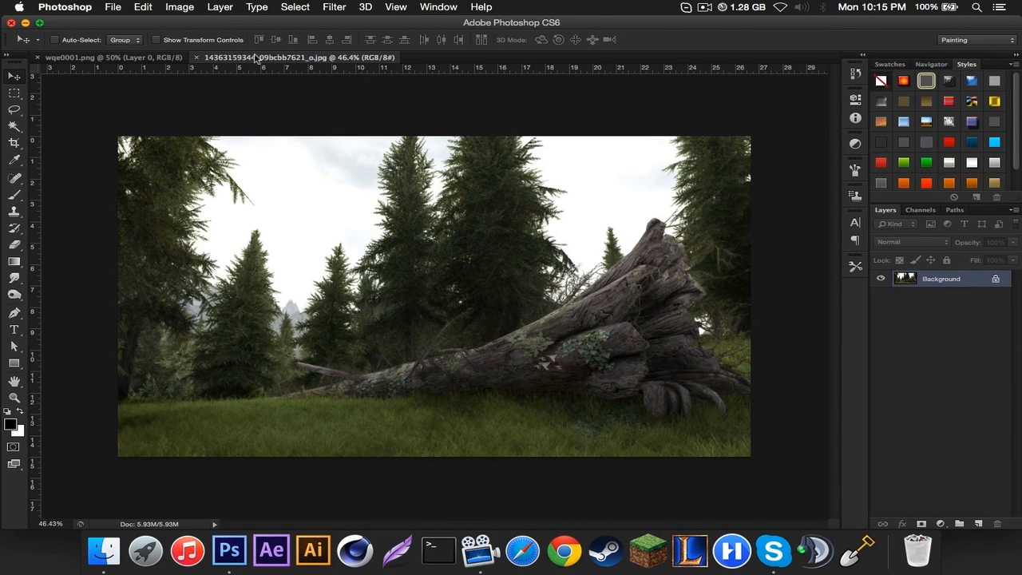
left_click(160, 59)
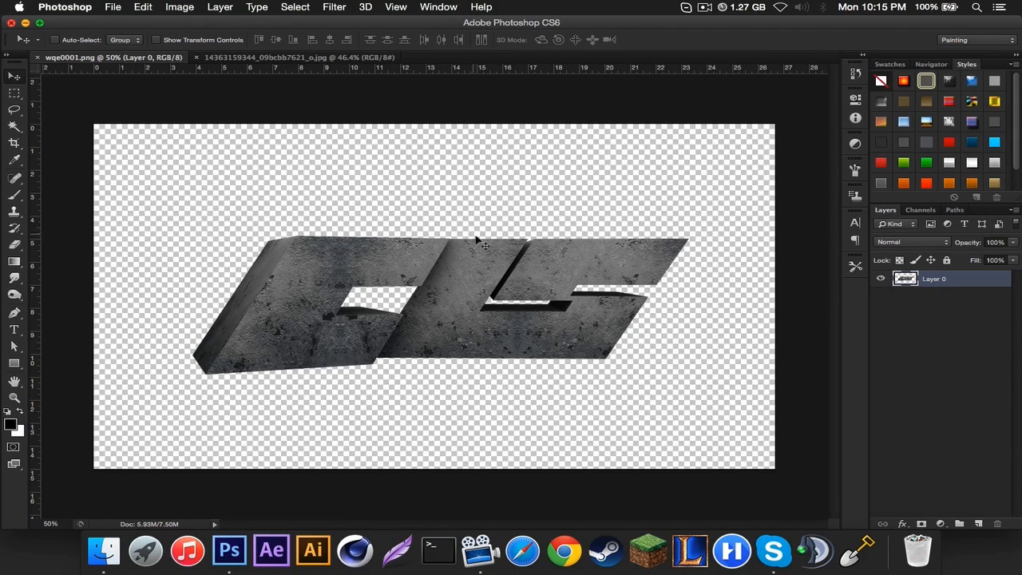
left_click_drag(355, 280, 372, 362)
Step: Scale the stone text down to about 56% with Free Transform and place it on the grass beside the fallen log
key("super+t")
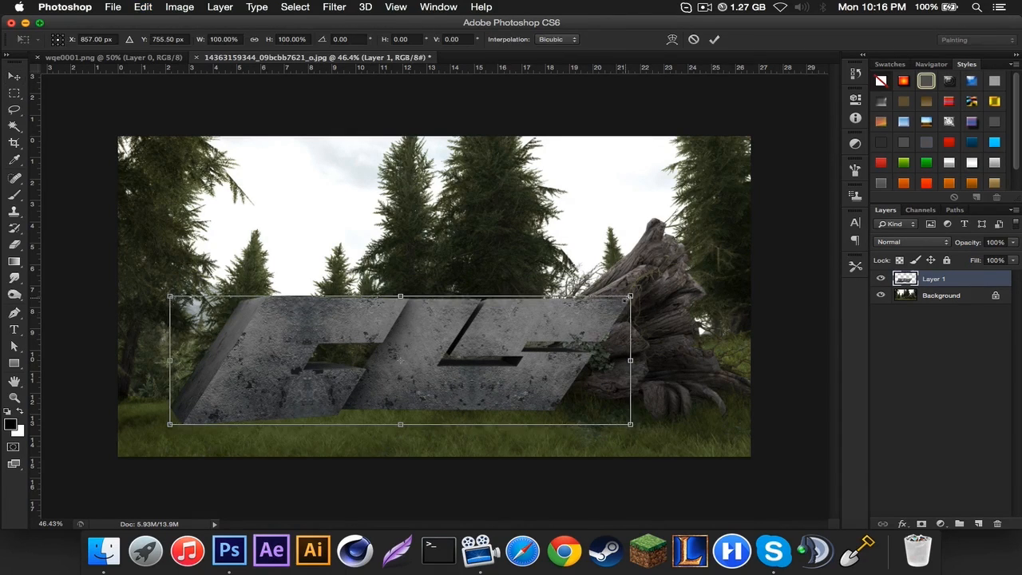
left_click_drag(630, 295, 457, 361)
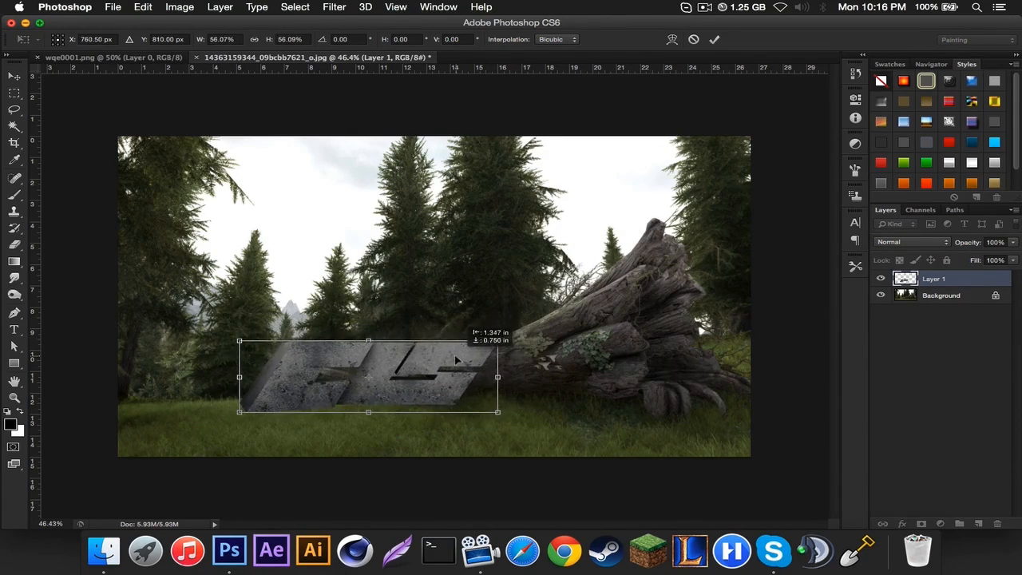
key("Return")
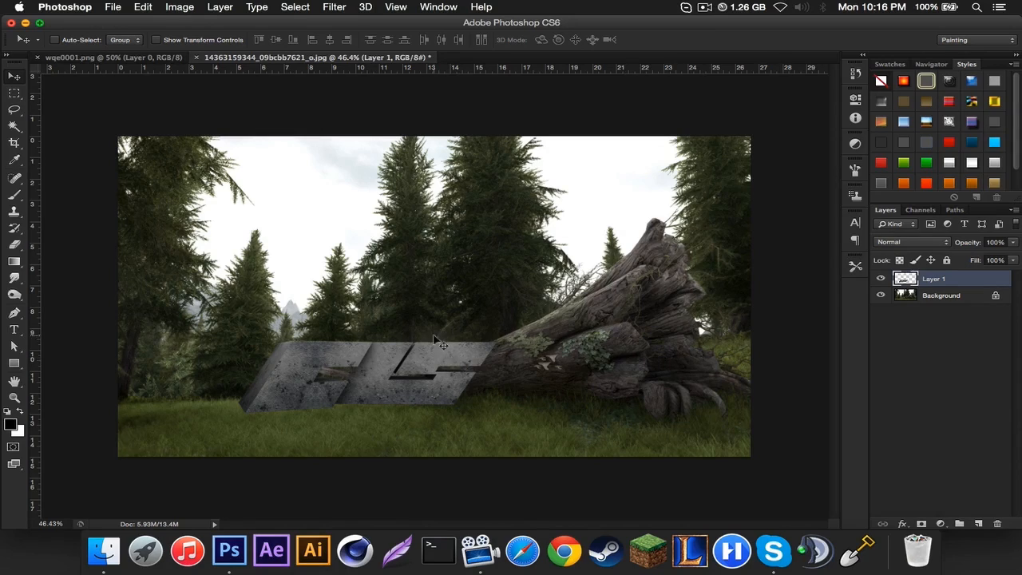
Step: Move the stone text slightly down and to the left so its base sits lower in the grass
scroll(413, 349, "up", 5)
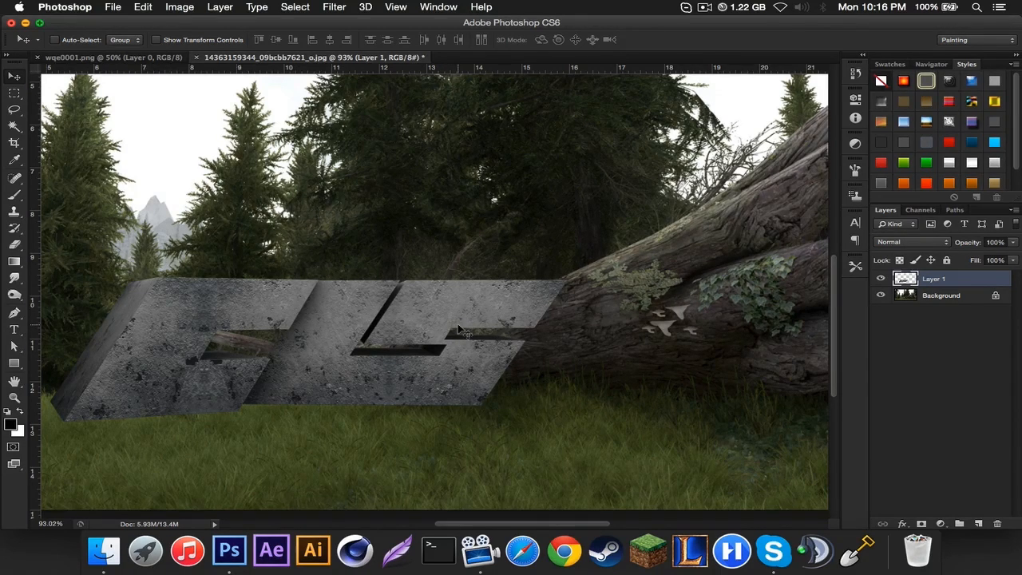
scroll(461, 329, "left", 5)
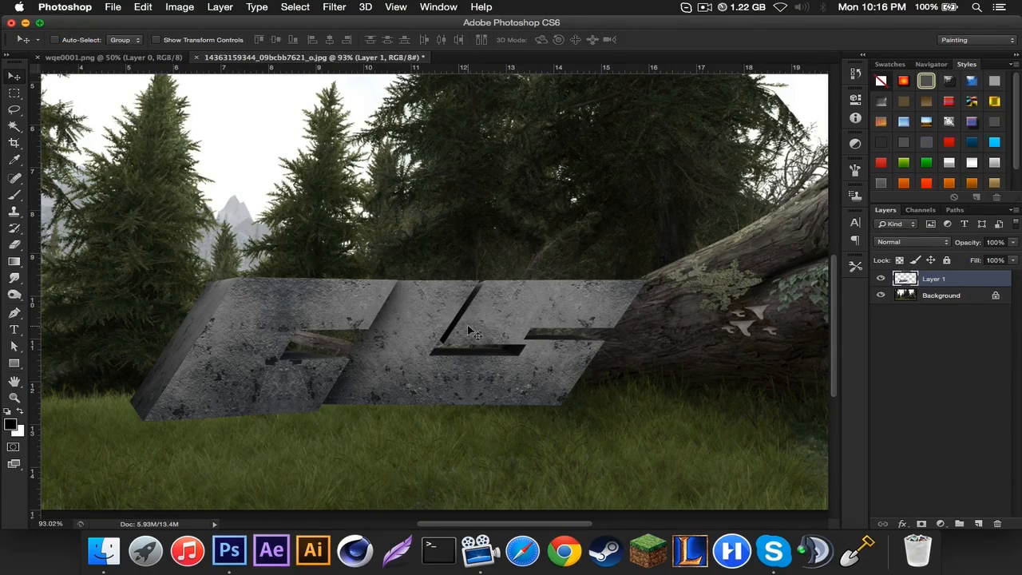
left_click_drag(461, 322, 441, 339)
scroll(443, 334, "left", 6)
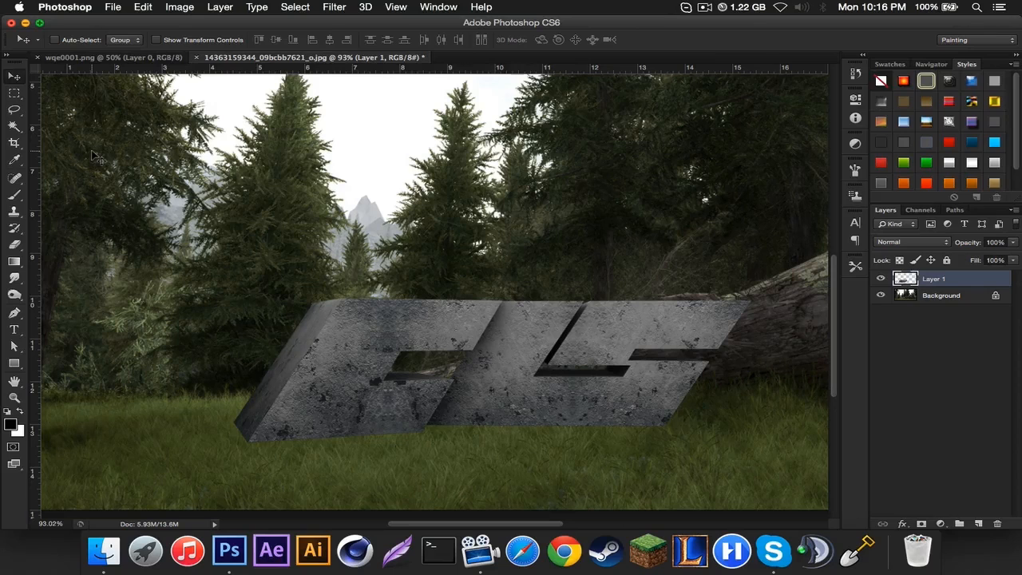
Step: Add a layer mask to the text layer and set up the Eraser with the 112 px grass brush, checking its Shape Dynamics settings
left_click(923, 523)
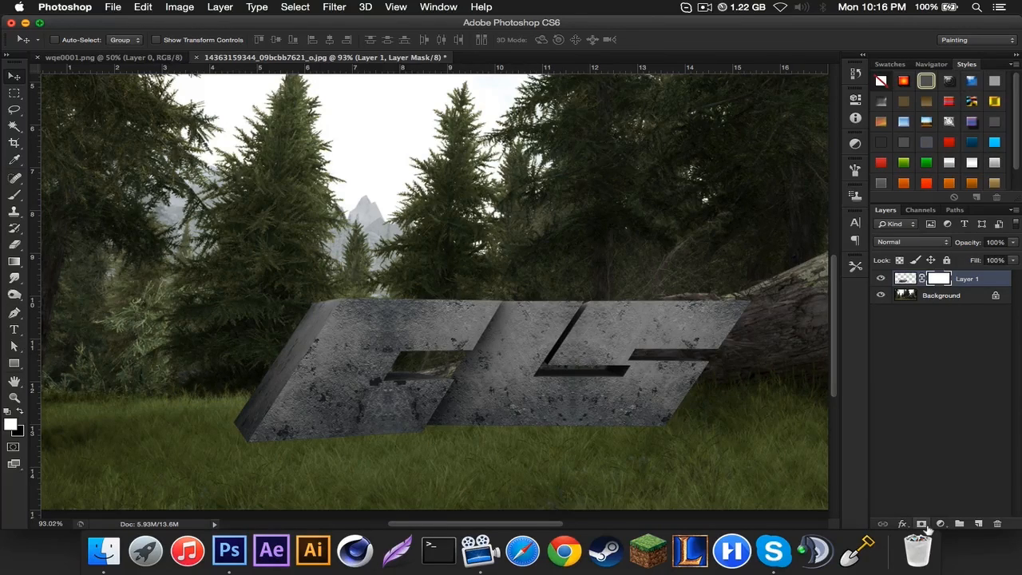
left_click(15, 245)
left_click(64, 40)
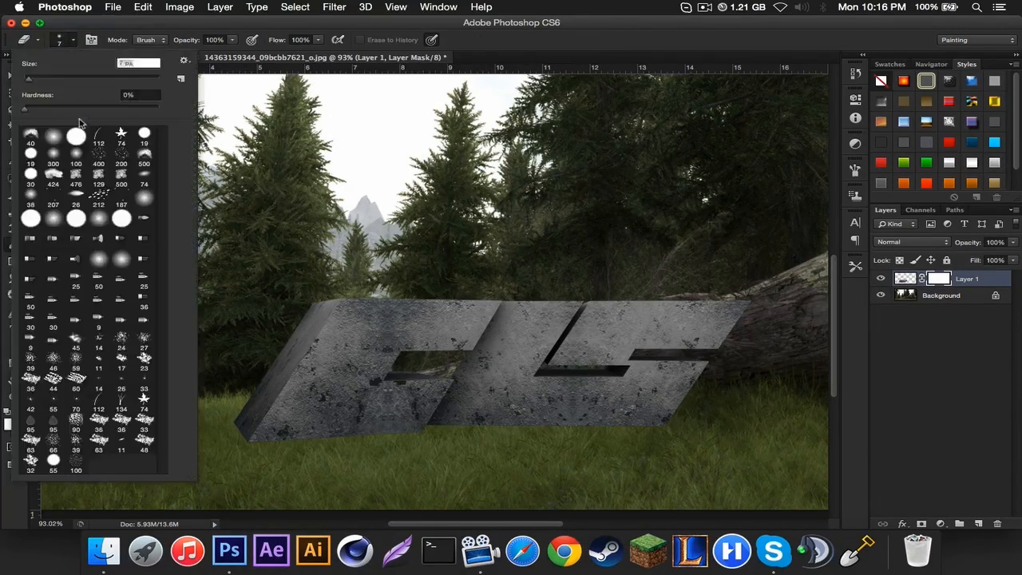
left_click(98, 138)
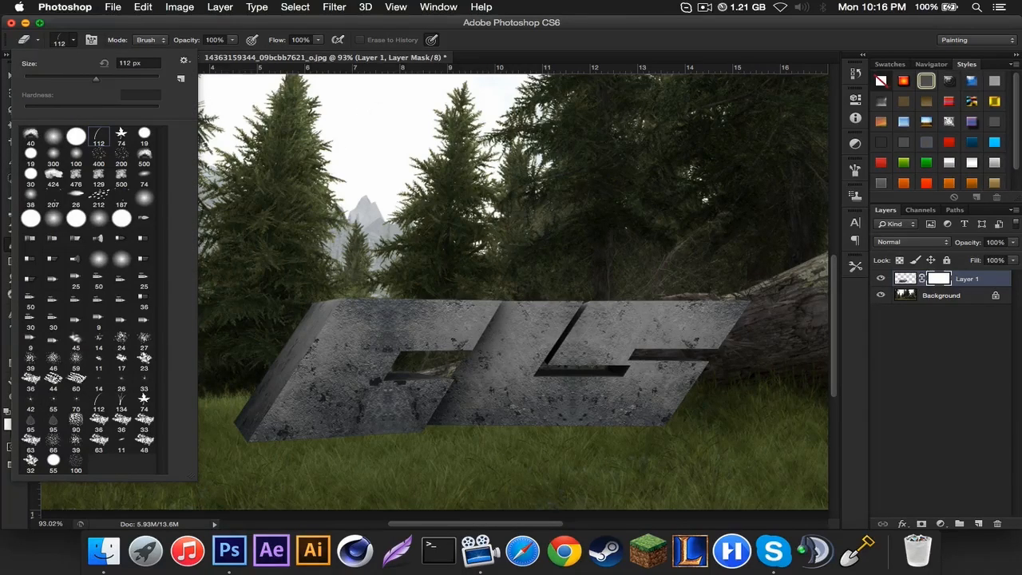
left_click(91, 40)
left_click(635, 208)
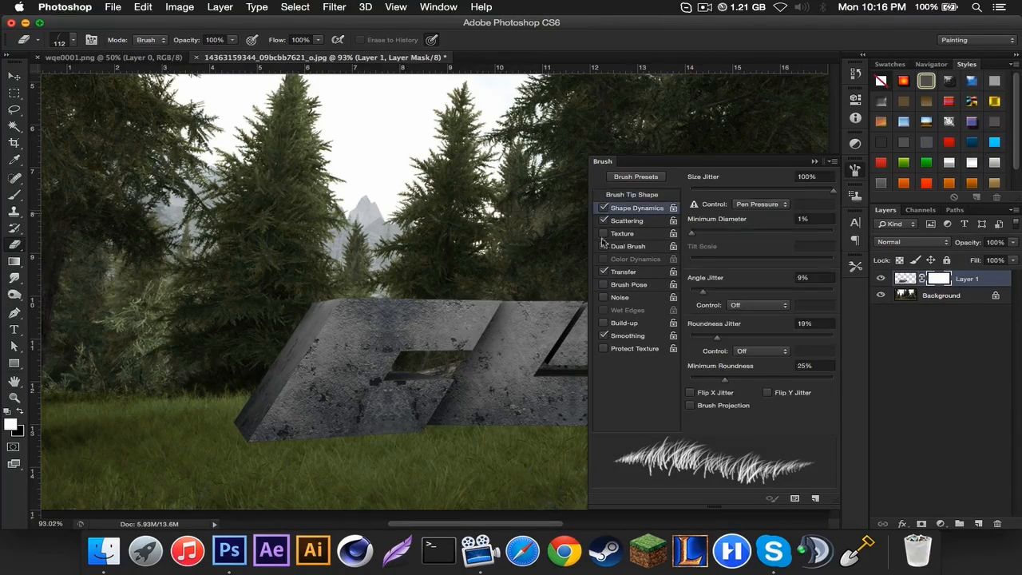
left_click_drag(751, 192, 743, 193)
left_click(814, 162)
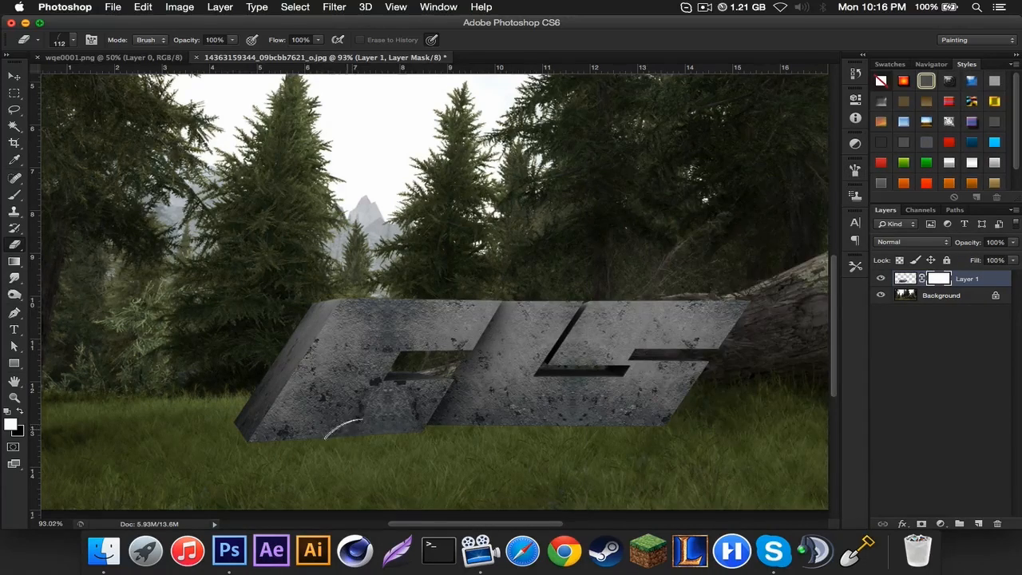
Step: Reduce the grass eraser to 20 px and erase the text's lower-left corner on the mask so it blends into the grass
scroll(367, 459, "up", 2)
key("bracketleft")
key("bracketleft")
key("bracketleft")
key("bracketleft")
key("bracketleft")
key("bracketleft")
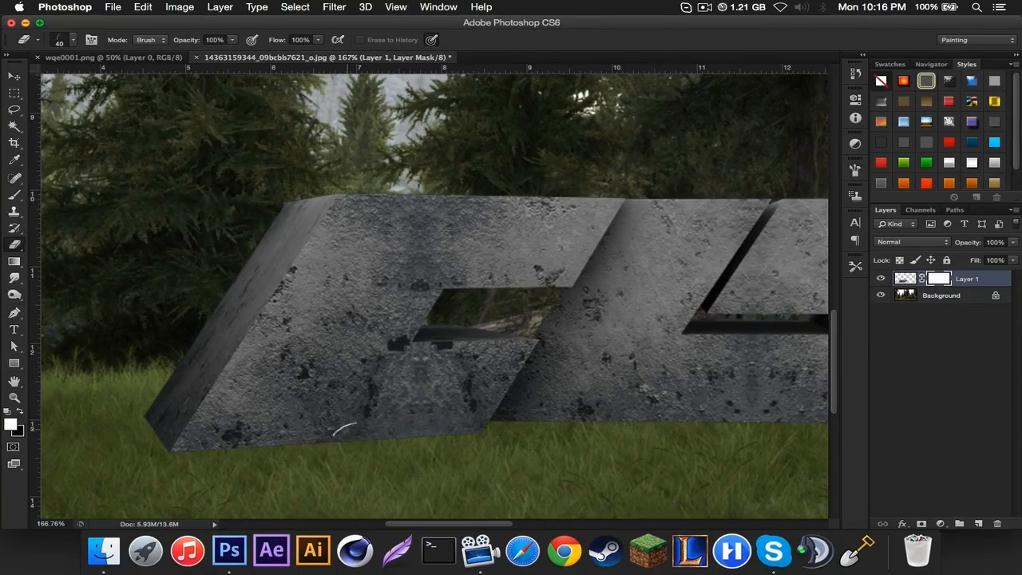
scroll(359, 450, "up", 4)
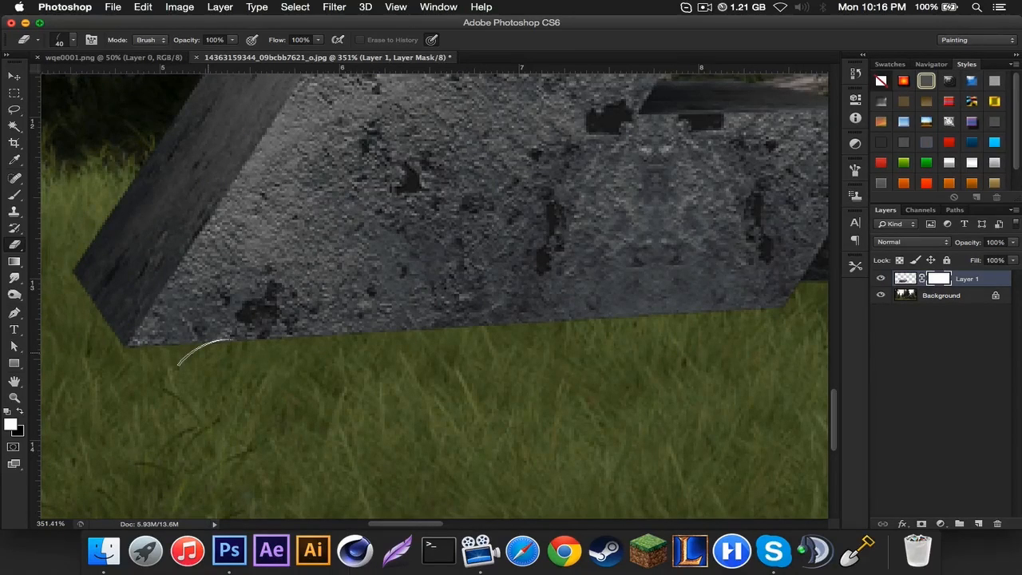
key("bracketleft")
key("bracketleft")
key("bracketleft")
scroll(423, 339, "left", 5)
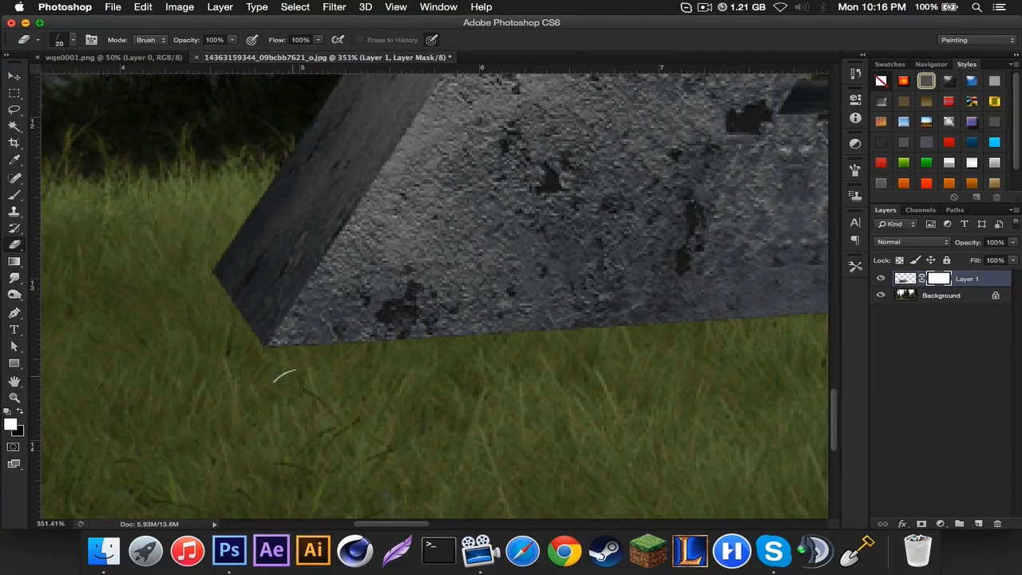
mouse_move(440, 356)
left_mouse_down()
mouse_move(248, 360)
mouse_move(343, 355)
mouse_move(200, 341)
left_mouse_up()
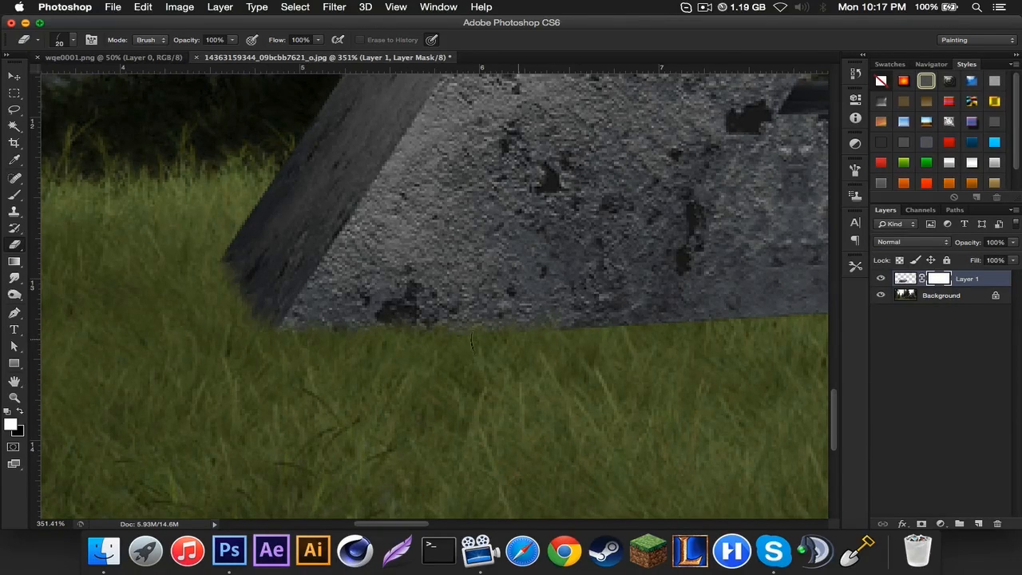
Step: Continue erasing along the text's bottom edge to the last letter's lower-right corner with the 20 px grass brush
scroll(474, 339, "right", 4)
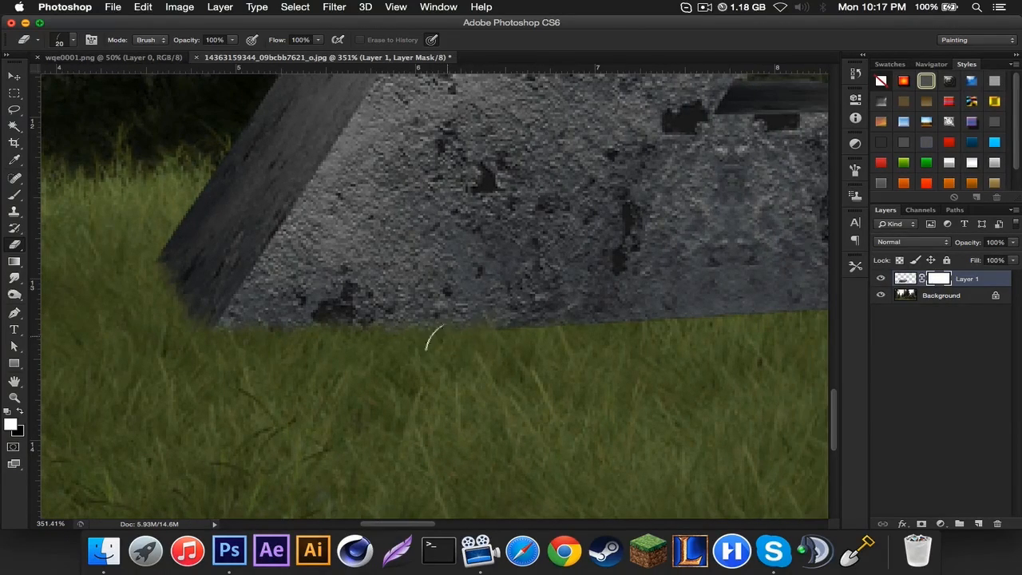
scroll(612, 343, "right", 10)
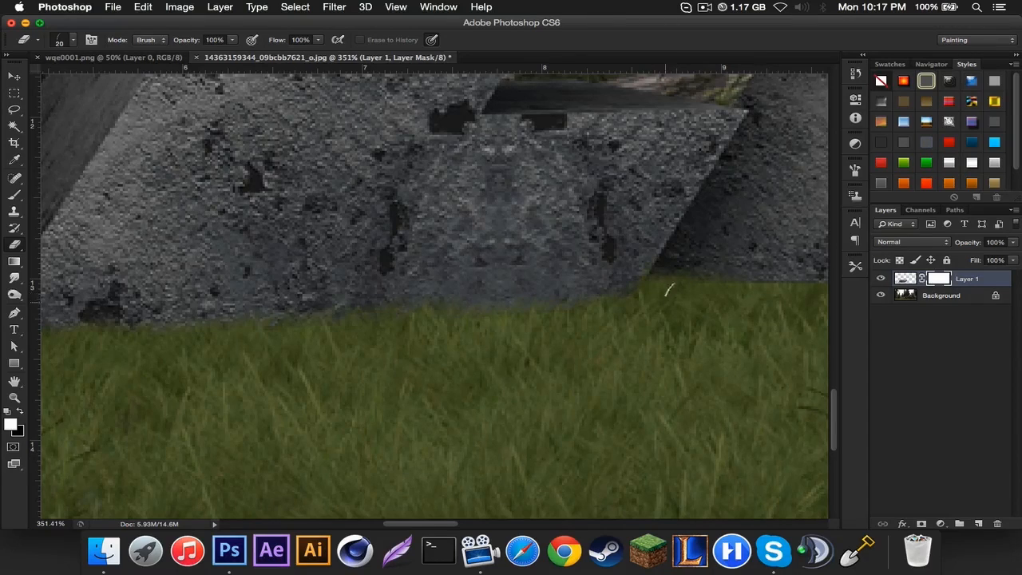
scroll(669, 289, "right", 4)
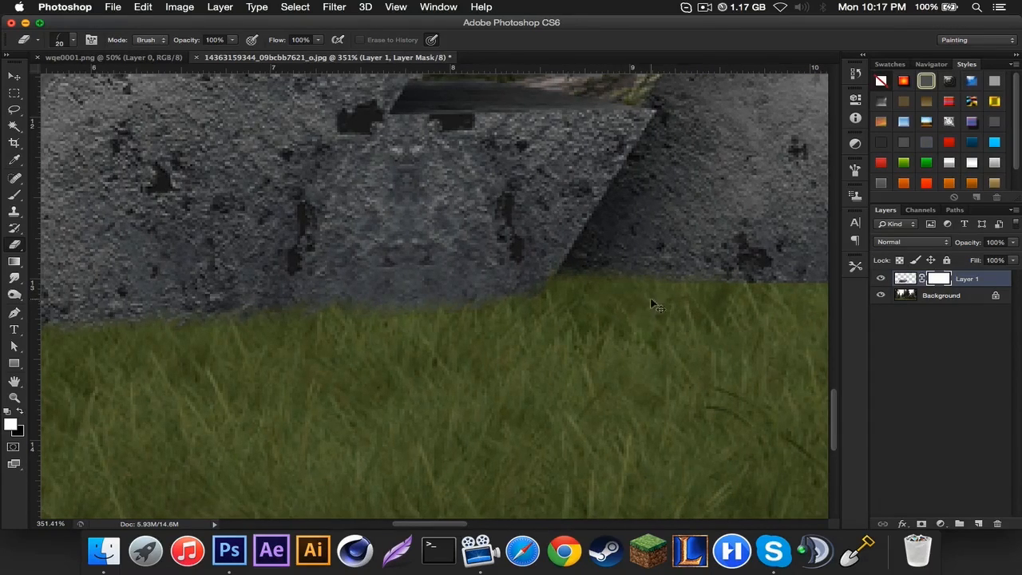
scroll(653, 304, "right", 10)
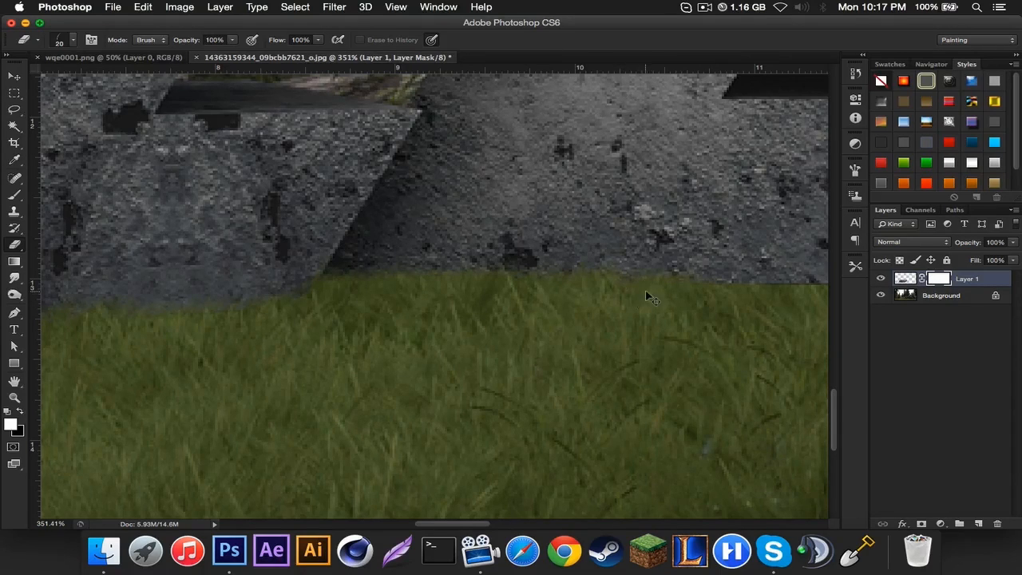
scroll(648, 298, "right", 10)
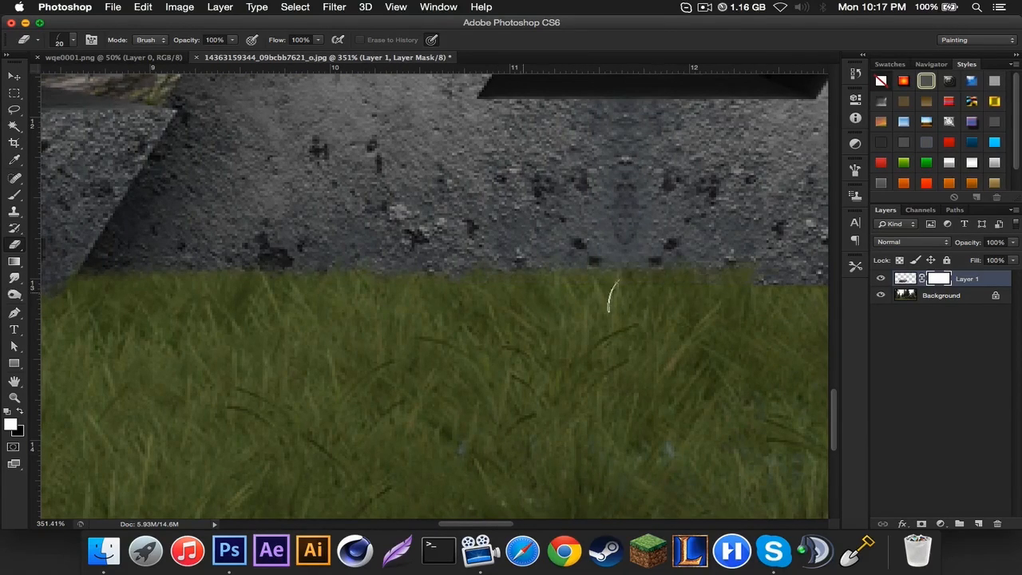
scroll(611, 295, "right", 10)
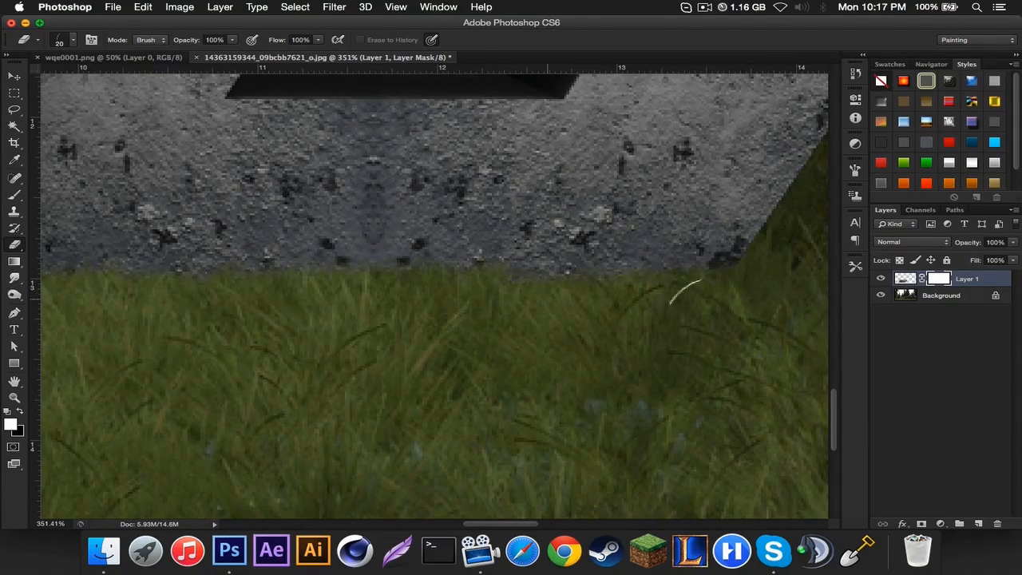
scroll(407, 284, "down", 2)
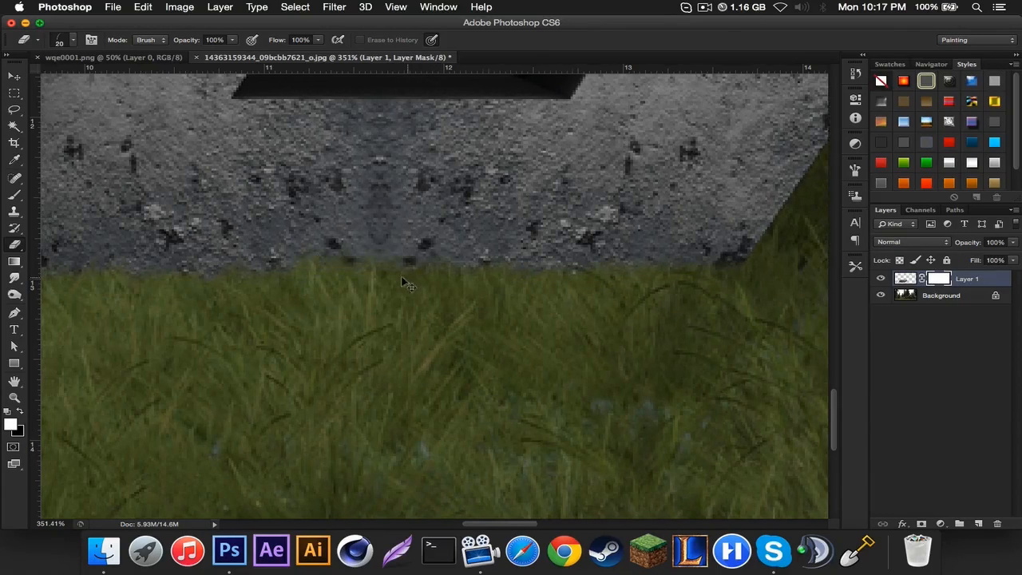
Step: Enlarge the grass eraser to 40 px and make a second pass along the text's whole base, working back to the first letter
key("bracketright")
key("bracketright")
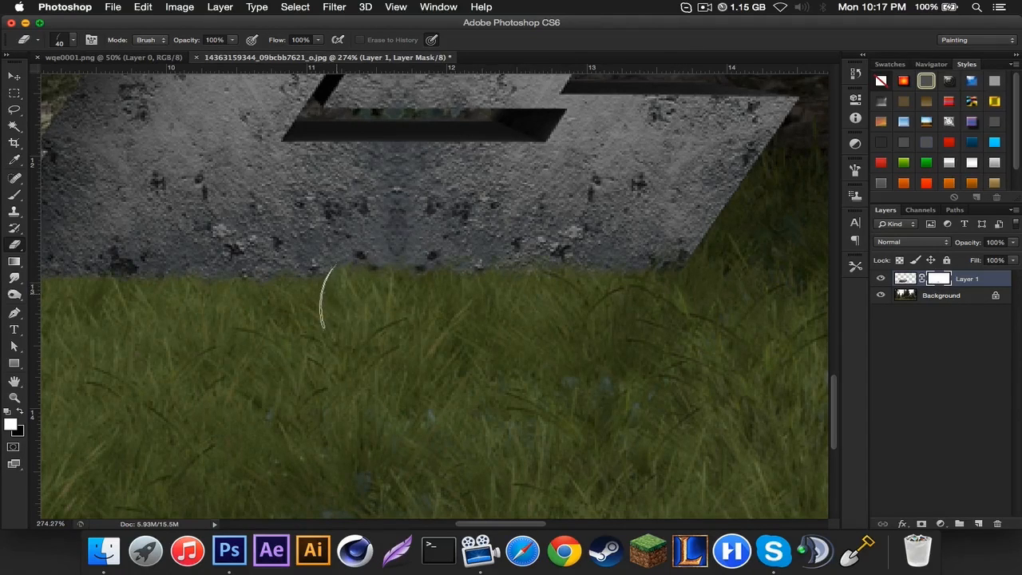
scroll(288, 283, "left", 4)
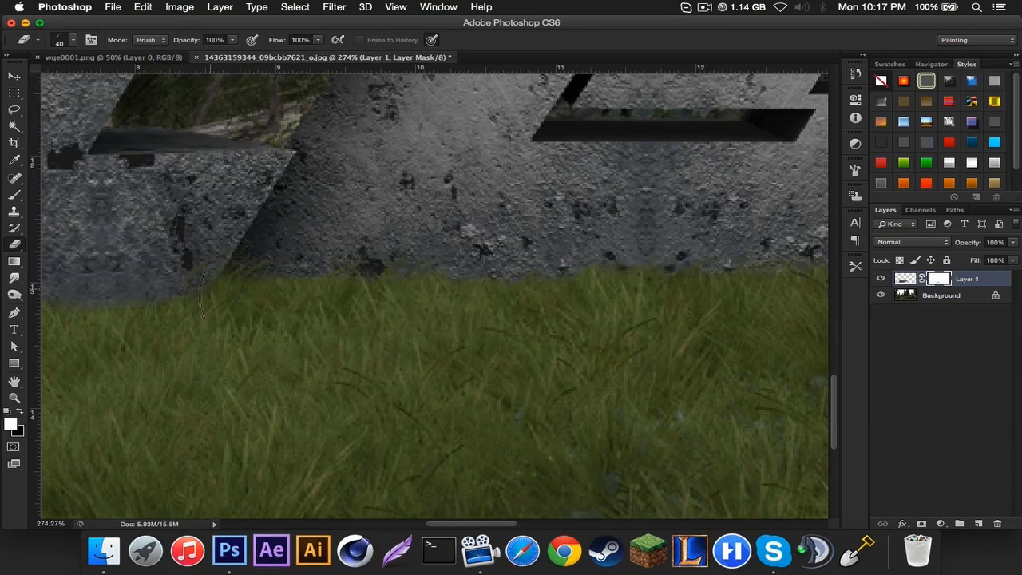
scroll(296, 307, "left", 3)
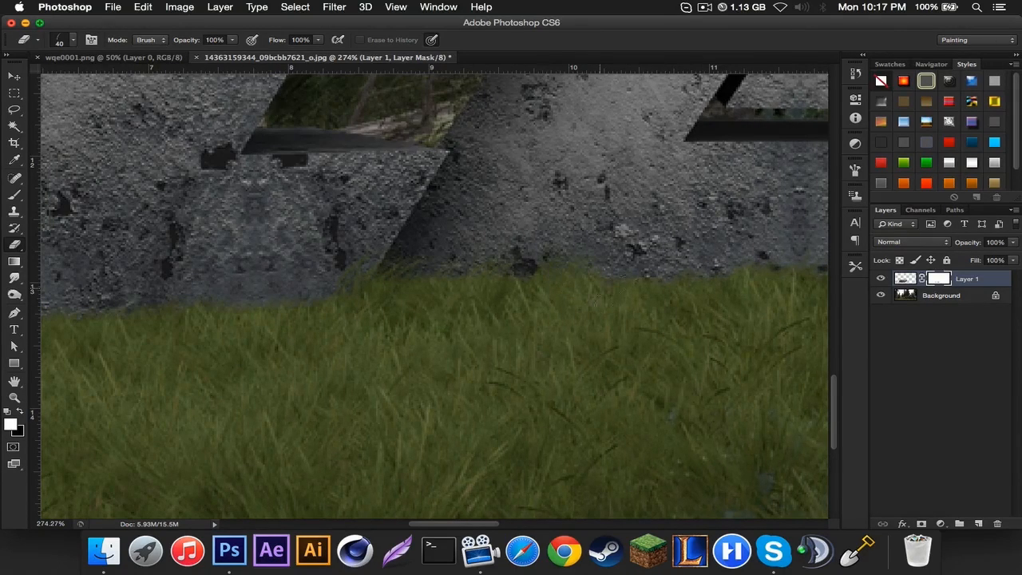
scroll(607, 327, "left", 5)
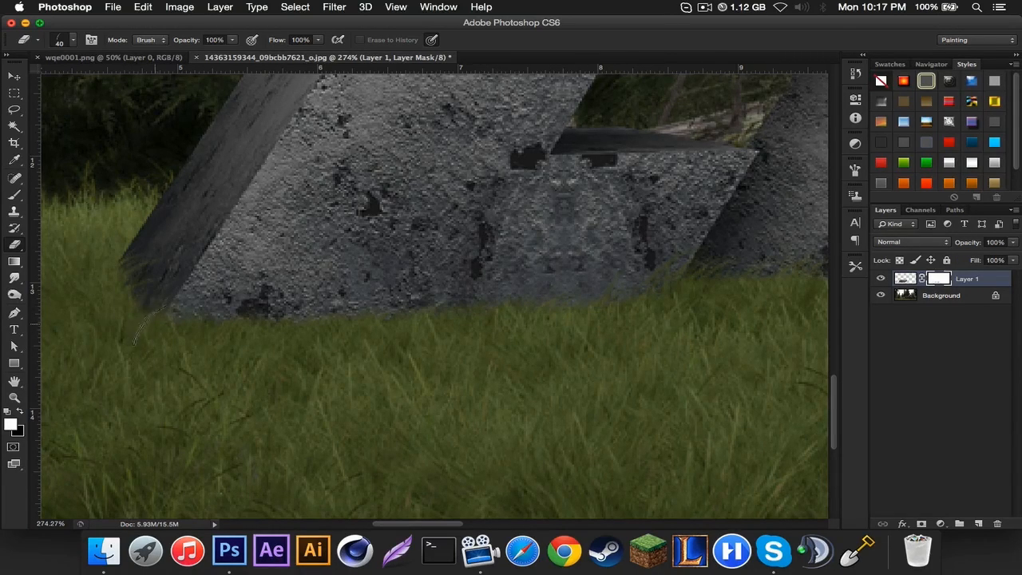
scroll(631, 323, "down", 5)
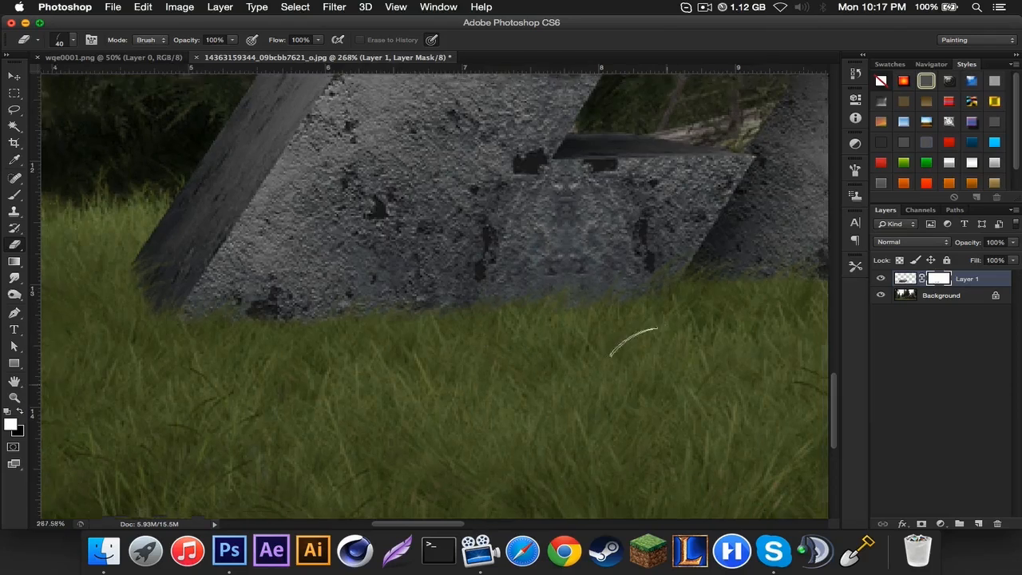
scroll(619, 349, "right", 2)
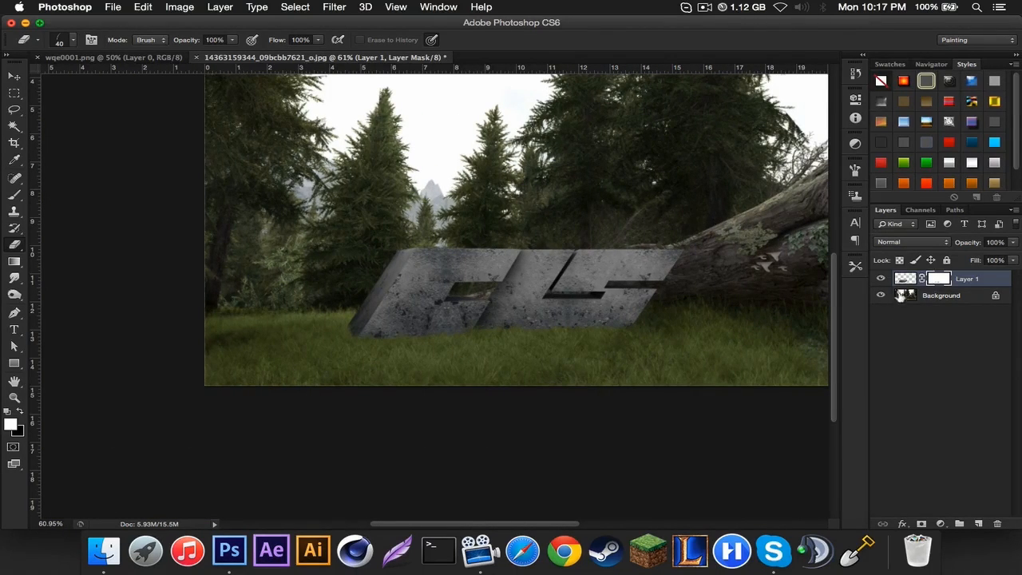
Step: View the text layer's mask on its own to examine the erased strokes, and return to the composite image
left_click(944, 283, "alt")
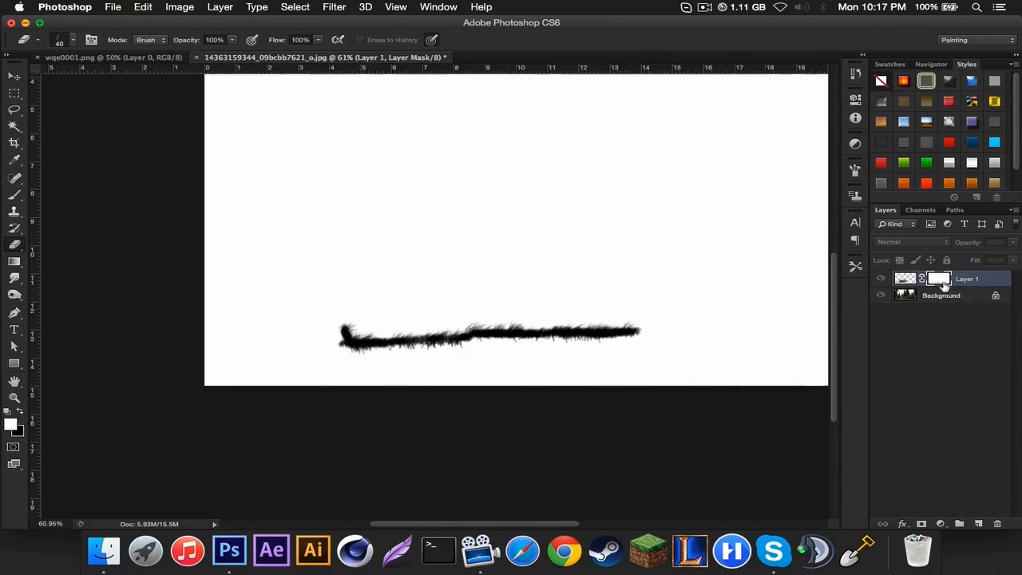
left_click(944, 283, "alt")
Step: Switch to the Brush tool and create a new empty layer between the background and the text layer
left_click(13, 77)
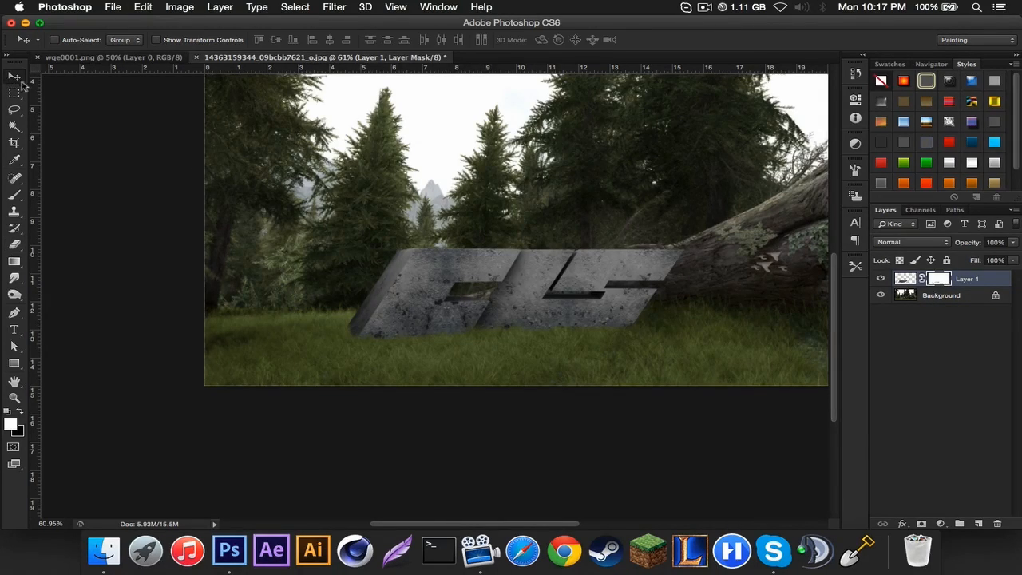
left_click(13, 195)
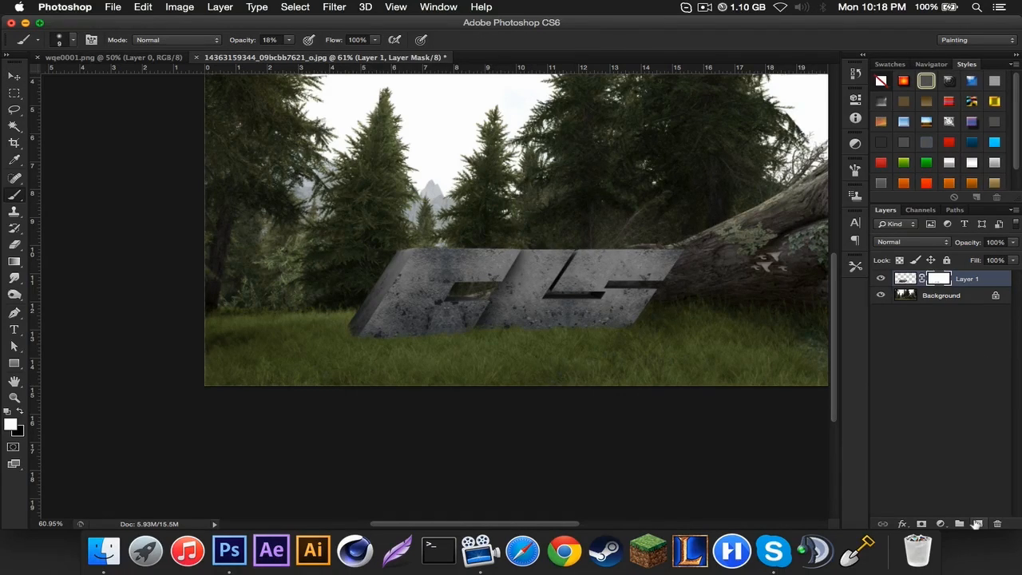
left_click(965, 297)
left_click(978, 523)
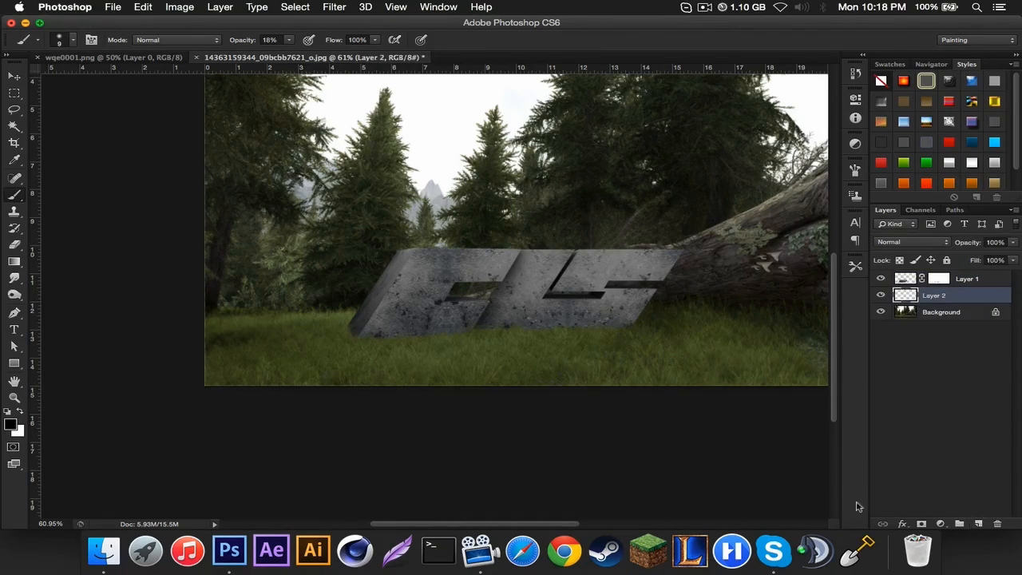
scroll(564, 321, "up", 6)
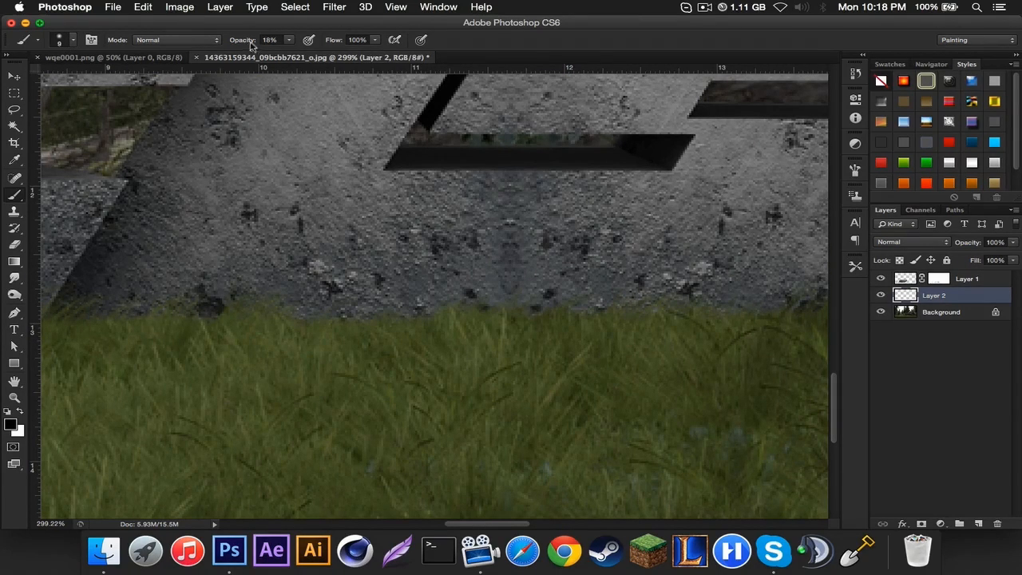
Step: Set the brush opacity to 21% and paint a thin black shadow leftward from the last letter's lower-right corner with the 9 px brush
left_click_drag(250, 45, 254, 44)
scroll(691, 339, "right", 5)
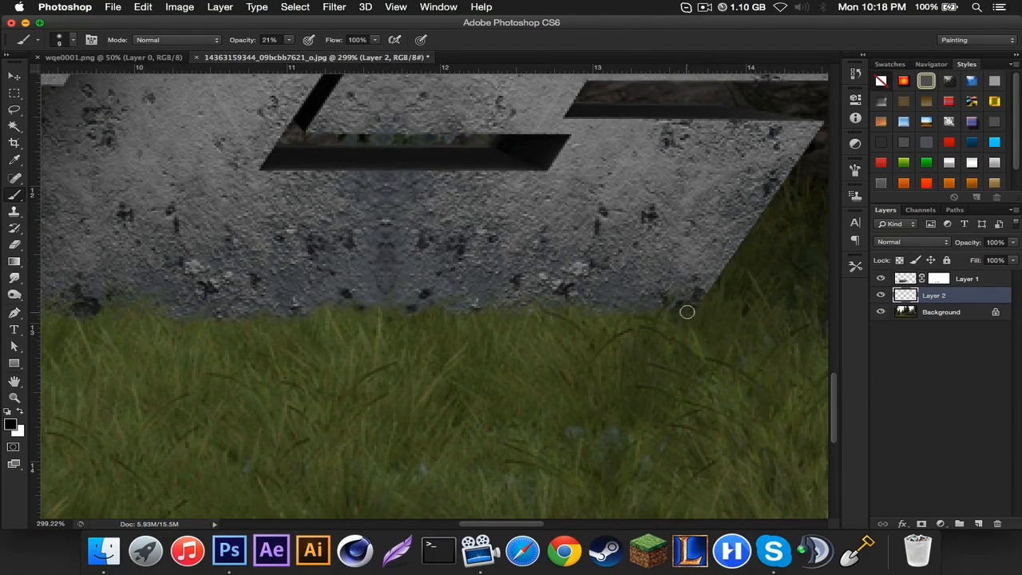
left_click_drag(687, 312, 79, 314)
scroll(627, 345, "left", 5)
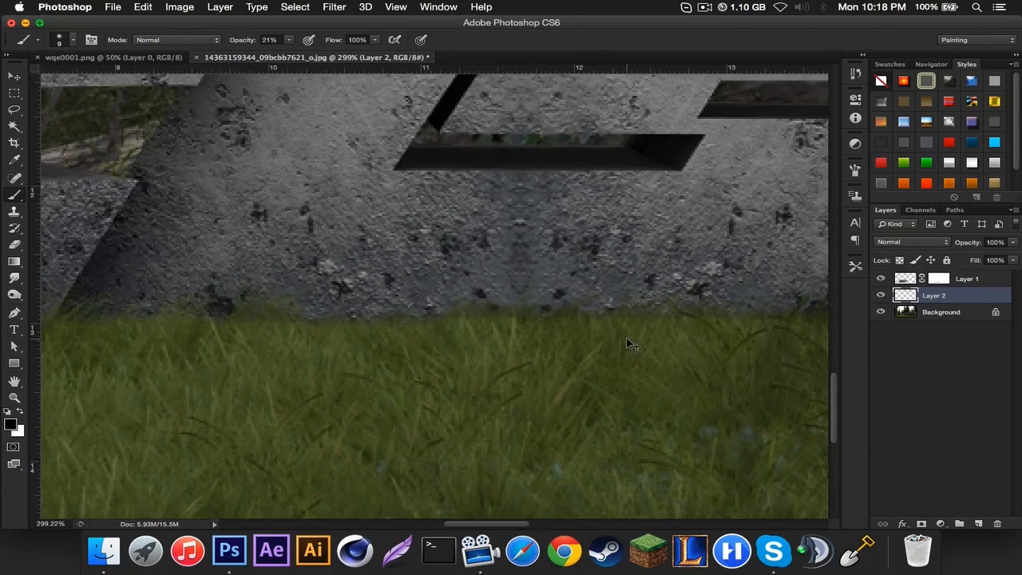
Step: Enlarge the brush to 20 px and repaint the black shadow from the last letter's lower-right corner toward the first letter
scroll(764, 334, "right", 6)
key("bracketright")
key("bracketright")
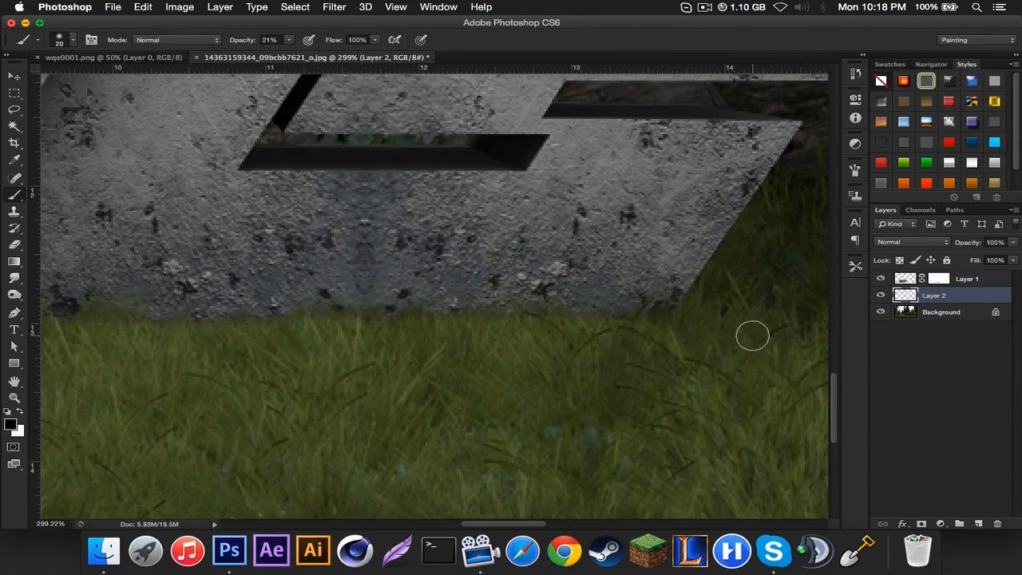
left_click_drag(658, 318, 128, 315)
scroll(242, 327, "left", 12)
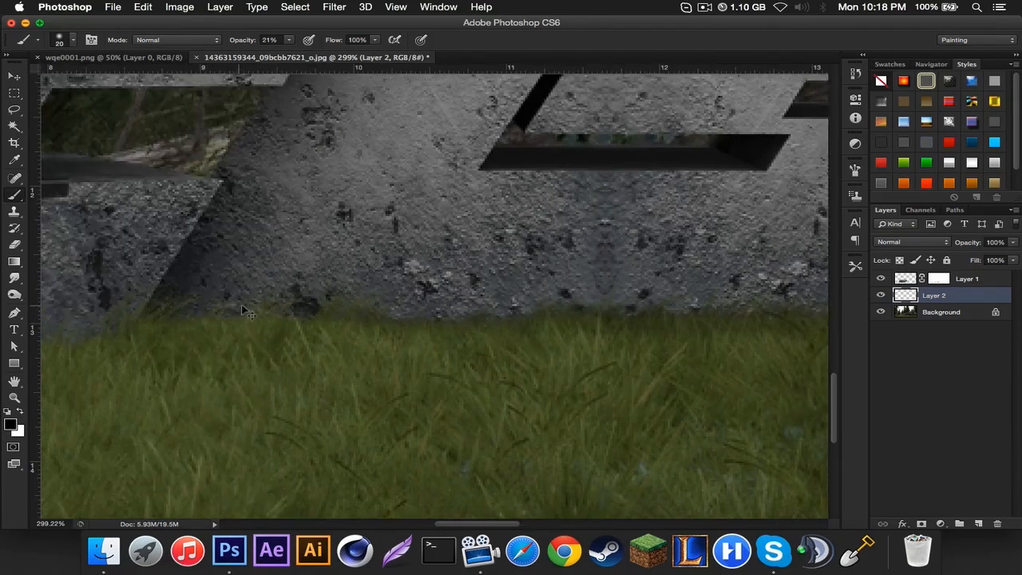
left_click_drag(511, 326, 325, 312)
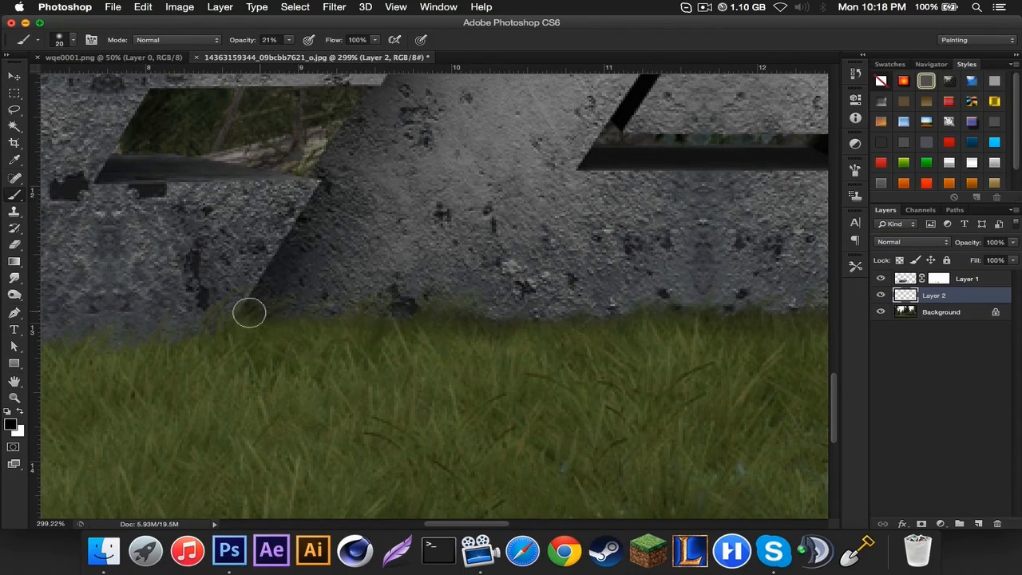
Step: Continue the 20 px black shadow along the first letter's base, including its lower-left corner
scroll(299, 343, "left", 3)
scroll(299, 343, "left", 9)
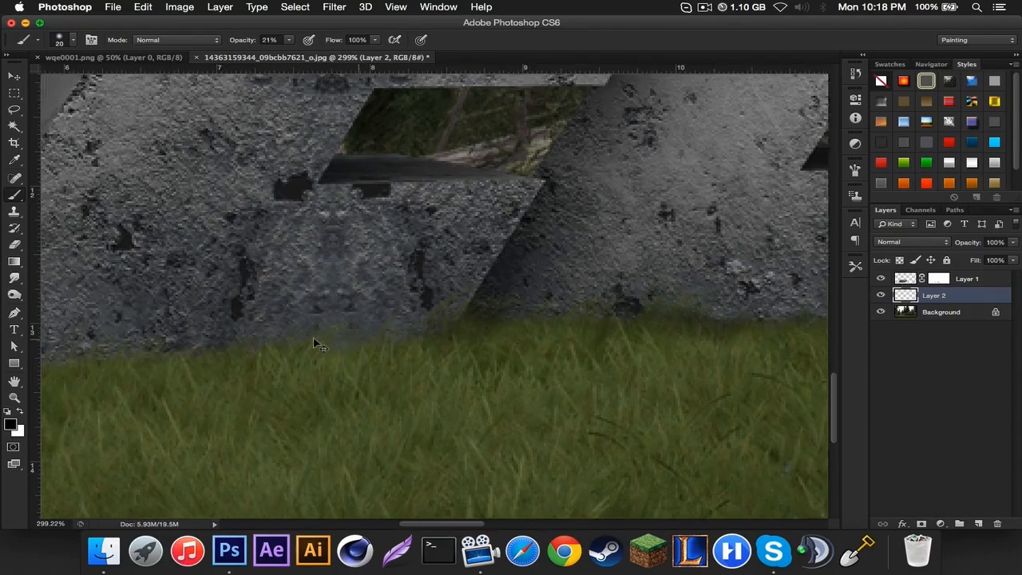
left_click_drag(531, 349, 166, 361)
scroll(167, 361, "left", 9)
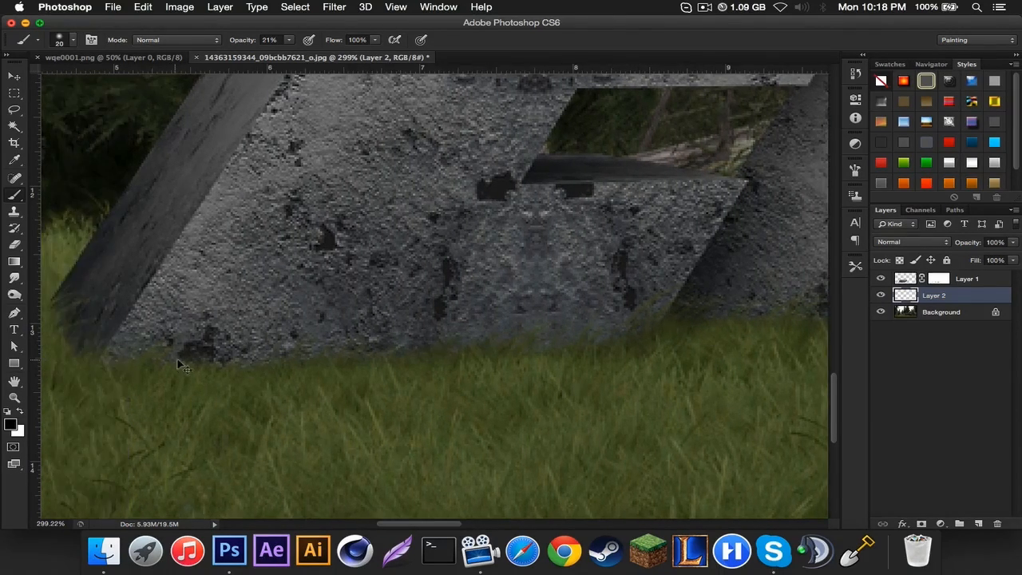
mouse_move(209, 318)
left_mouse_down()
mouse_move(252, 367)
mouse_move(301, 369)
mouse_move(639, 354)
mouse_move(785, 335)
left_mouse_up()
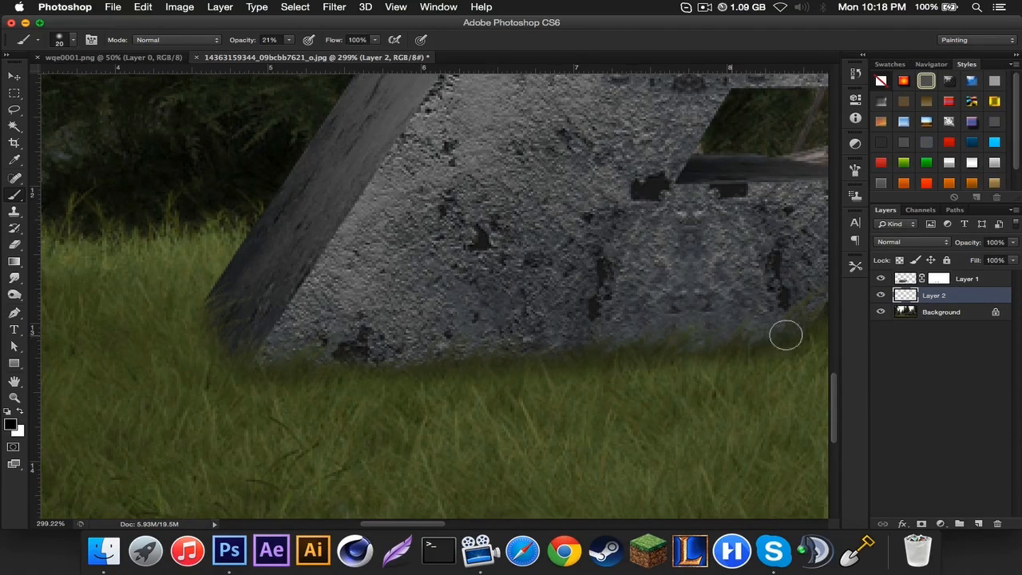
Step: Lower the painted shadow layer's opacity to 76% and give the Eraser a soft round 40 px brush
scroll(266, 349, "down", 5)
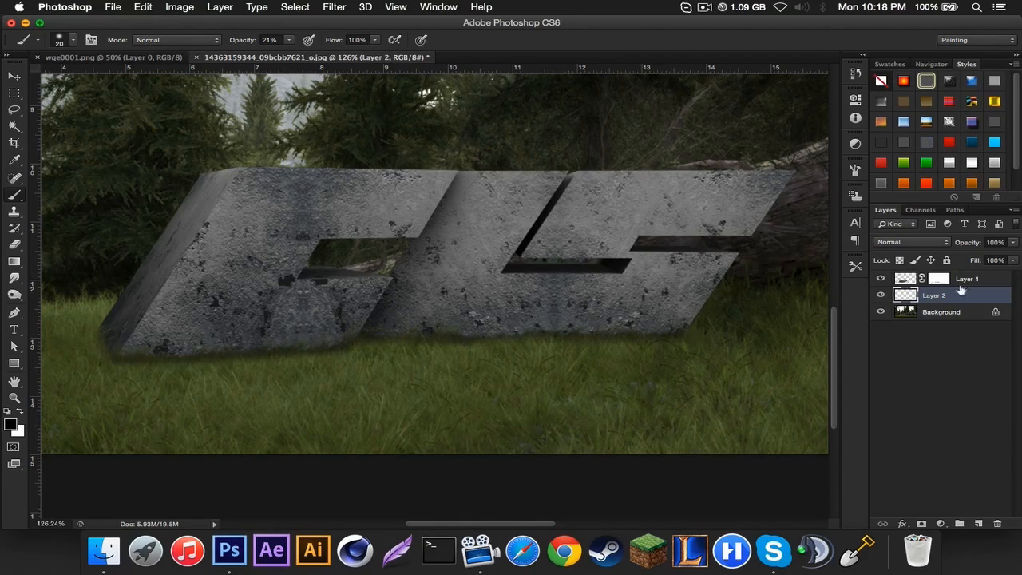
left_click_drag(975, 243, 952, 244)
left_click(14, 245)
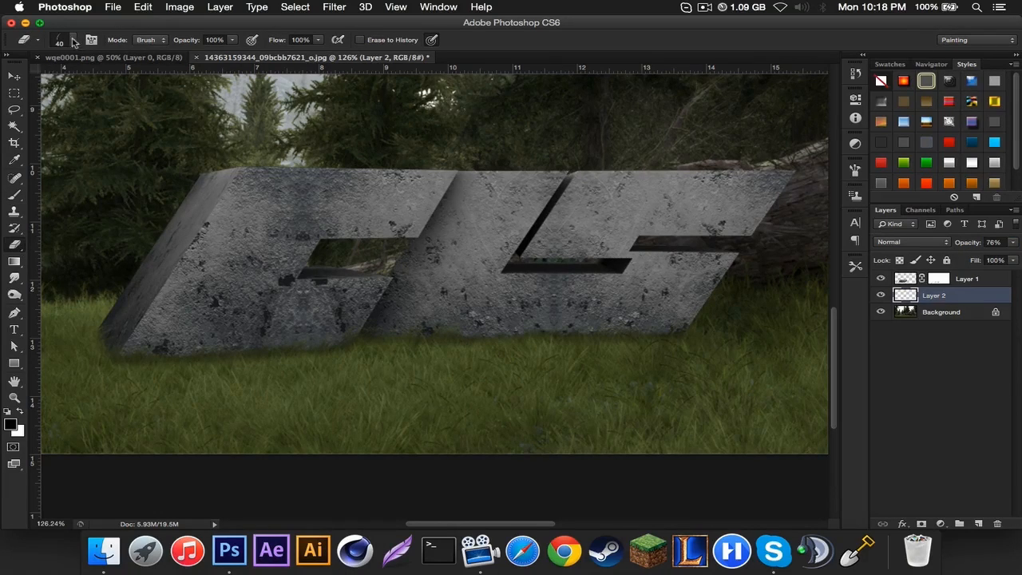
left_click(73, 40)
left_click(49, 140)
left_click(177, 23)
Step: Try the Soft Light blend mode at 100% opacity on the painted shadow layer
scroll(359, 368, "up", 5)
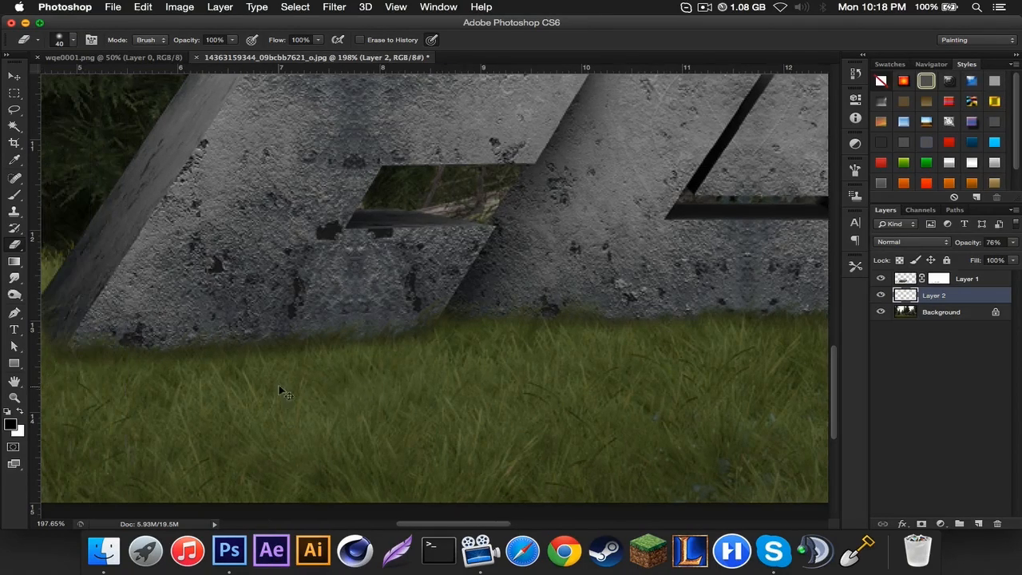
scroll(281, 389, "left", 3)
scroll(114, 402, "left", 5)
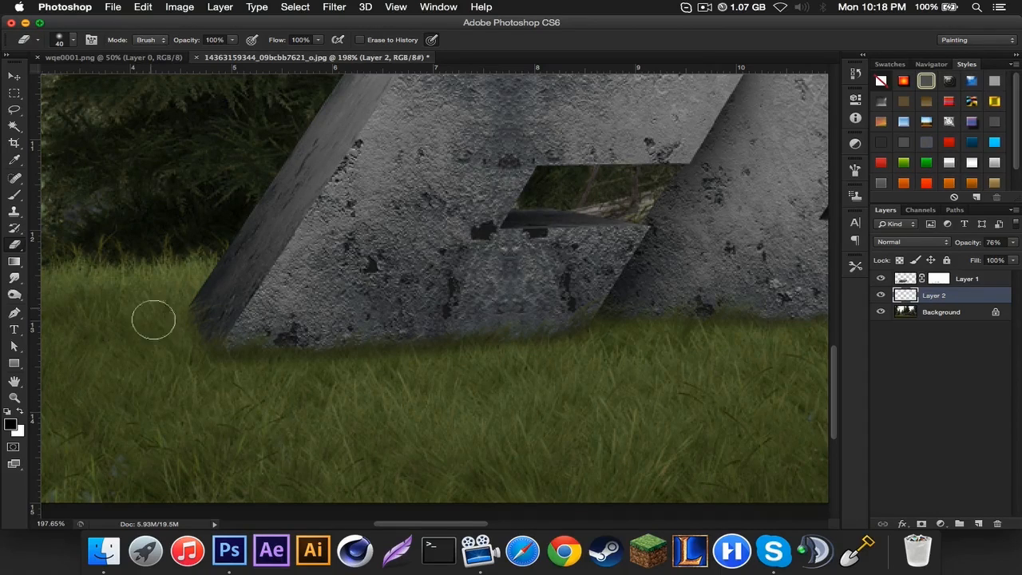
scroll(175, 322, "down", 5)
scroll(194, 322, "right", 1)
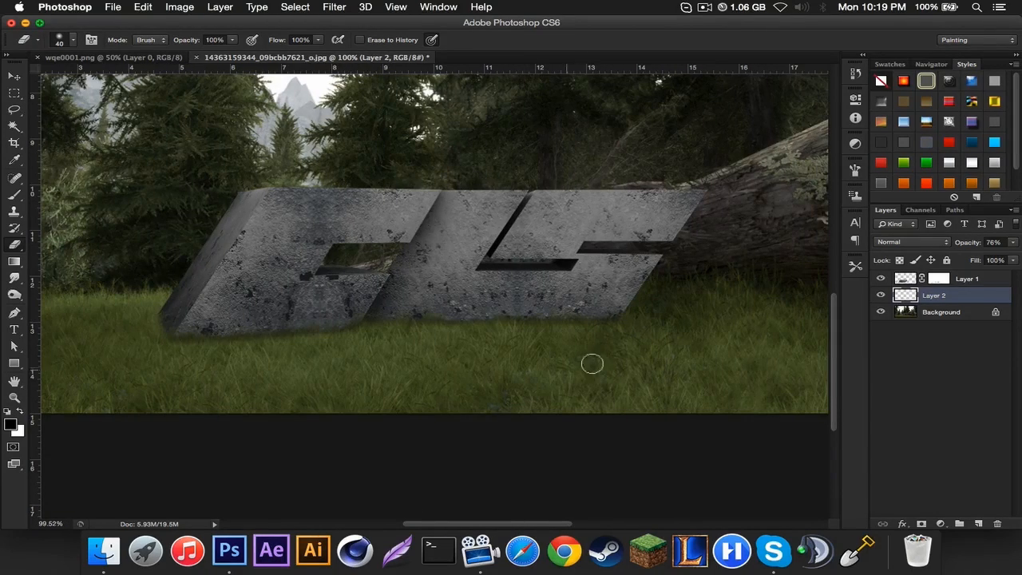
left_click(913, 242)
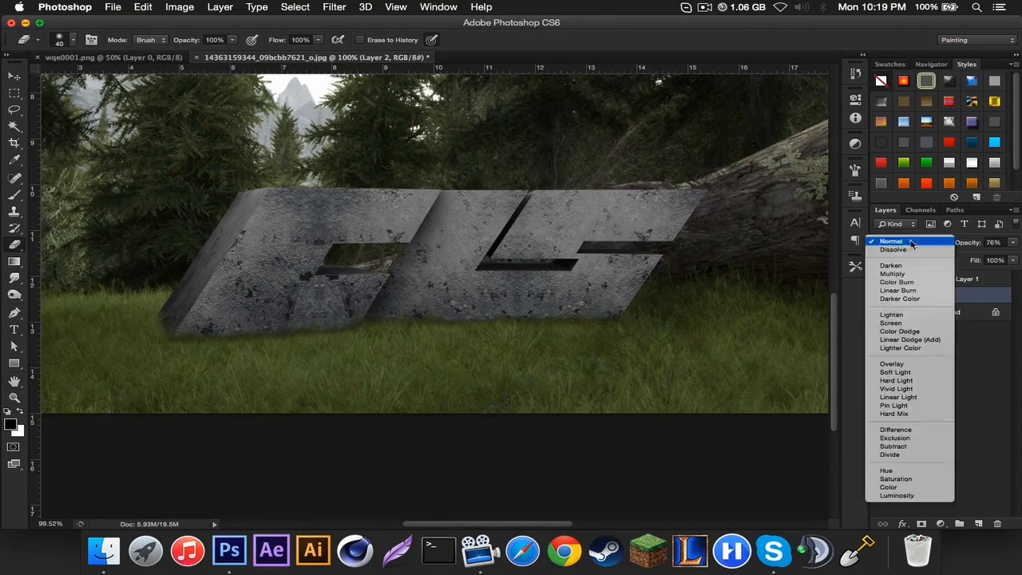
left_click(910, 370)
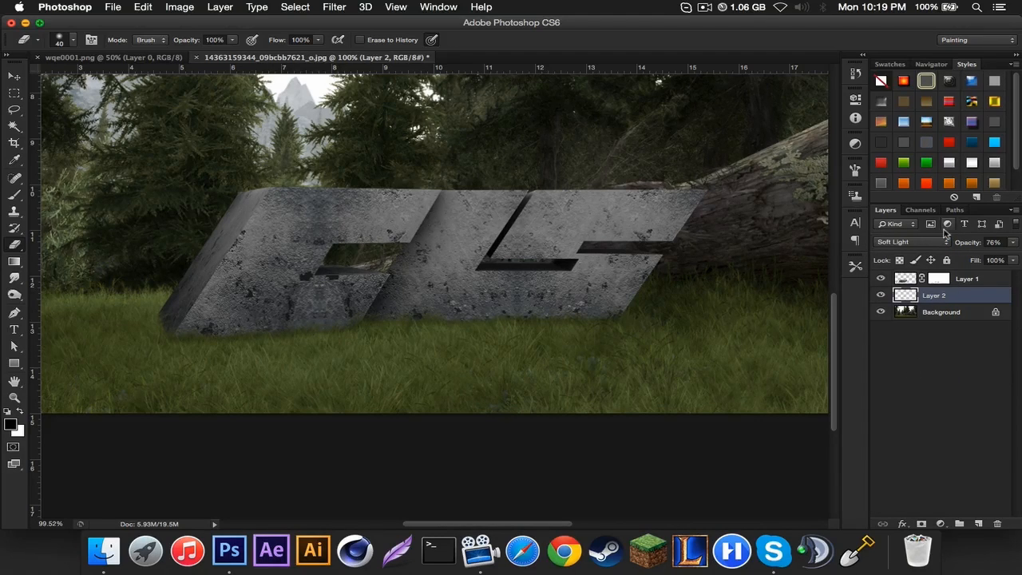
left_click_drag(966, 245, 1002, 248)
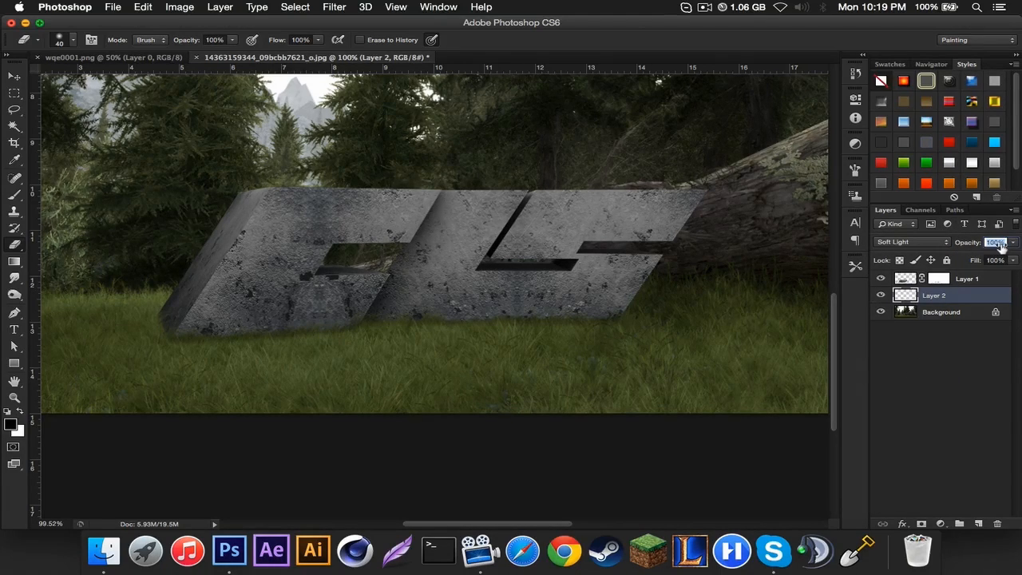
Step: Return the painted shadow layer to the Normal blend mode and set its opacity to 66%
left_click(911, 242)
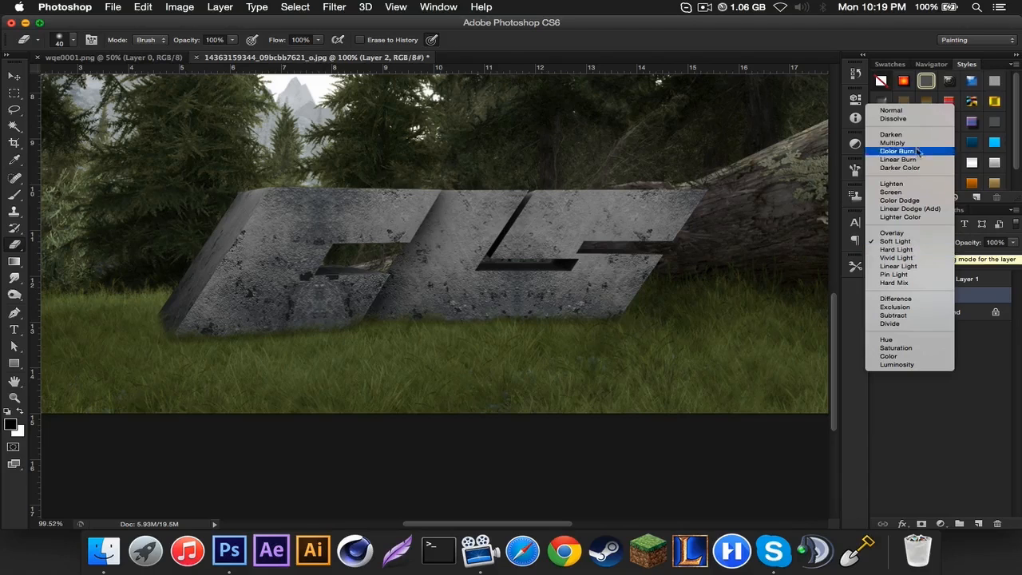
left_click(912, 112)
left_click_drag(974, 249, 952, 249)
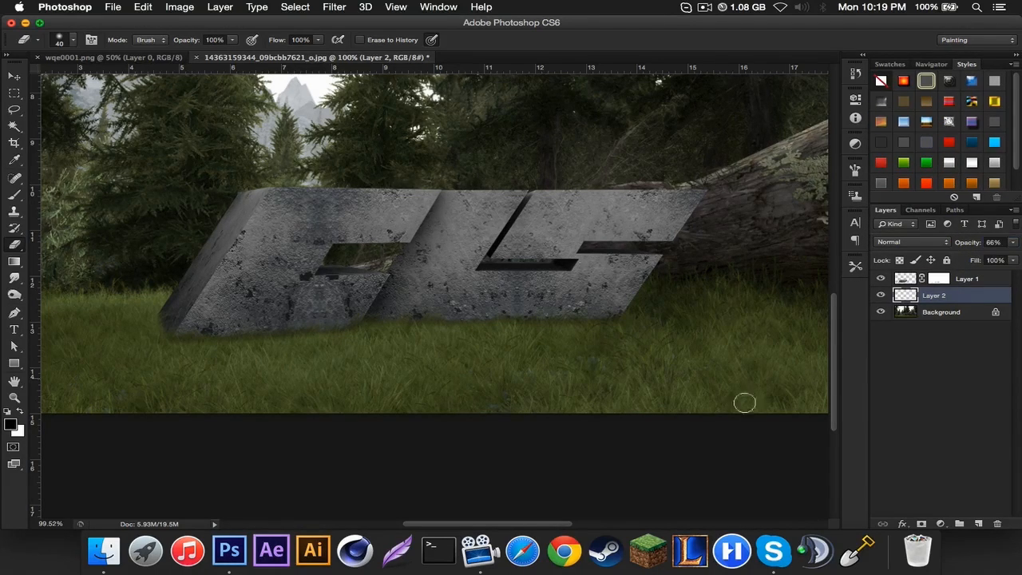
Step: Duplicate the stone text layer and turn the copy solid black with Curves, lowering the white point's output to 0
left_click(981, 281)
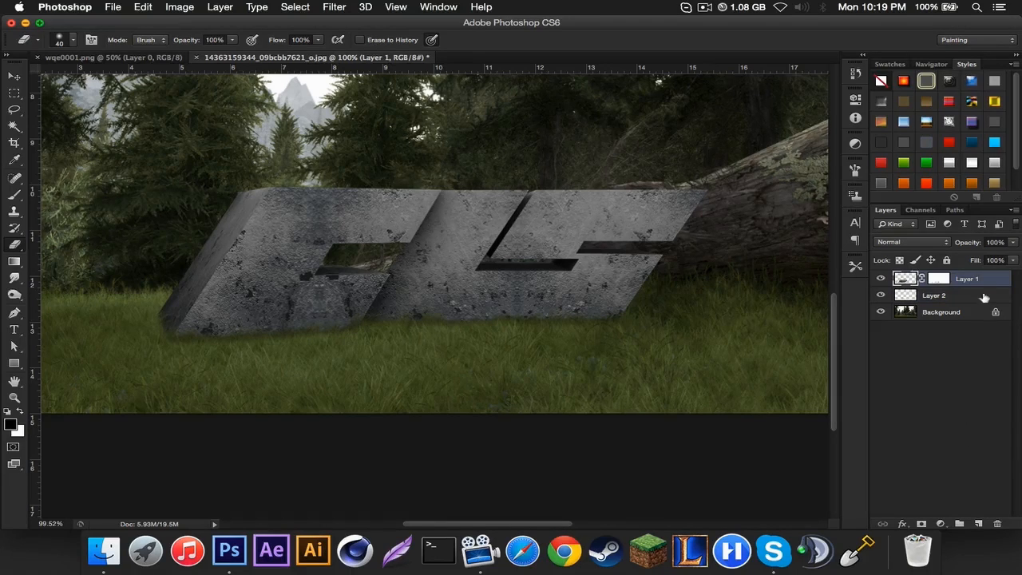
key("super+j")
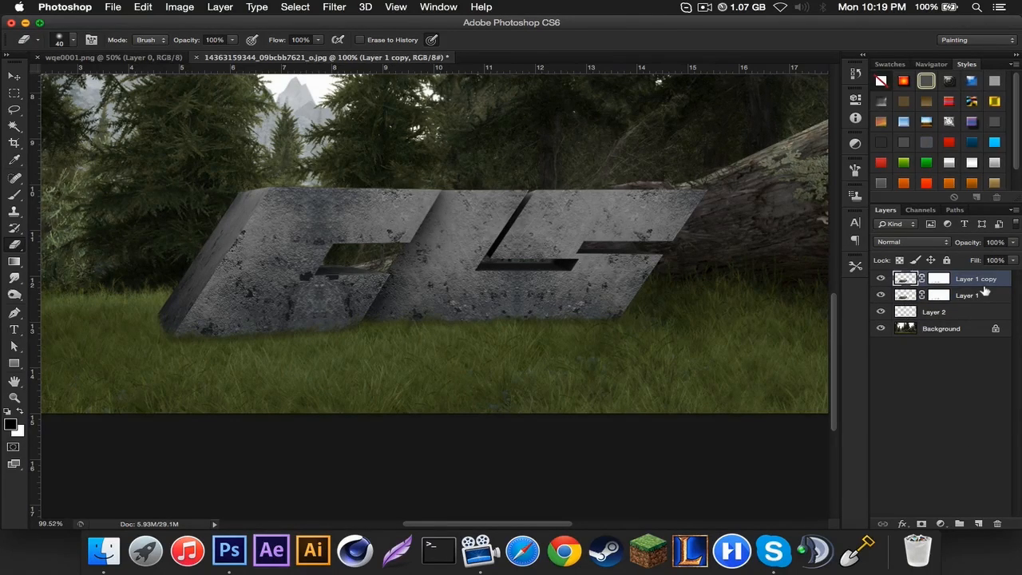
scroll(463, 233, "down", 2)
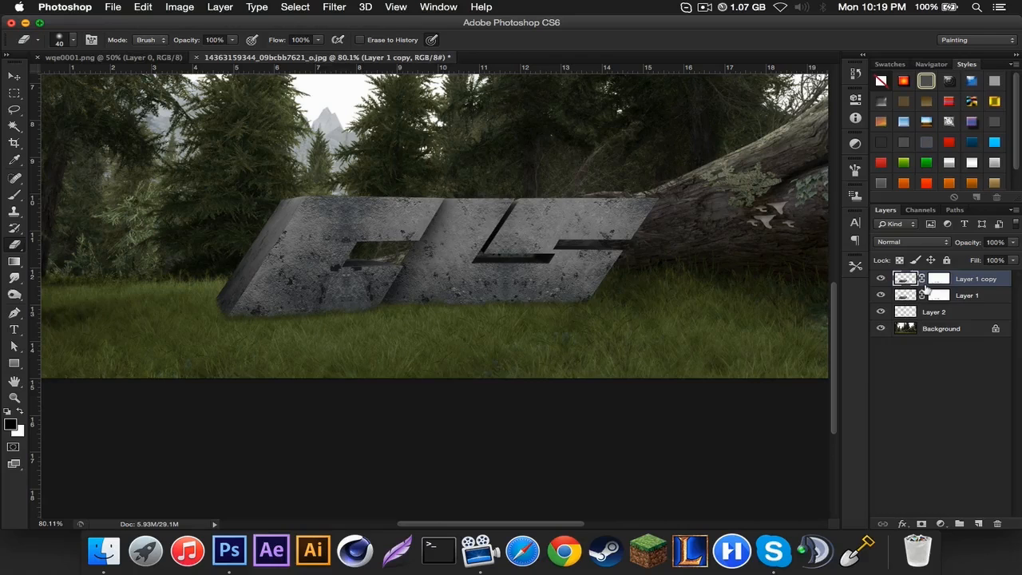
key("super+m")
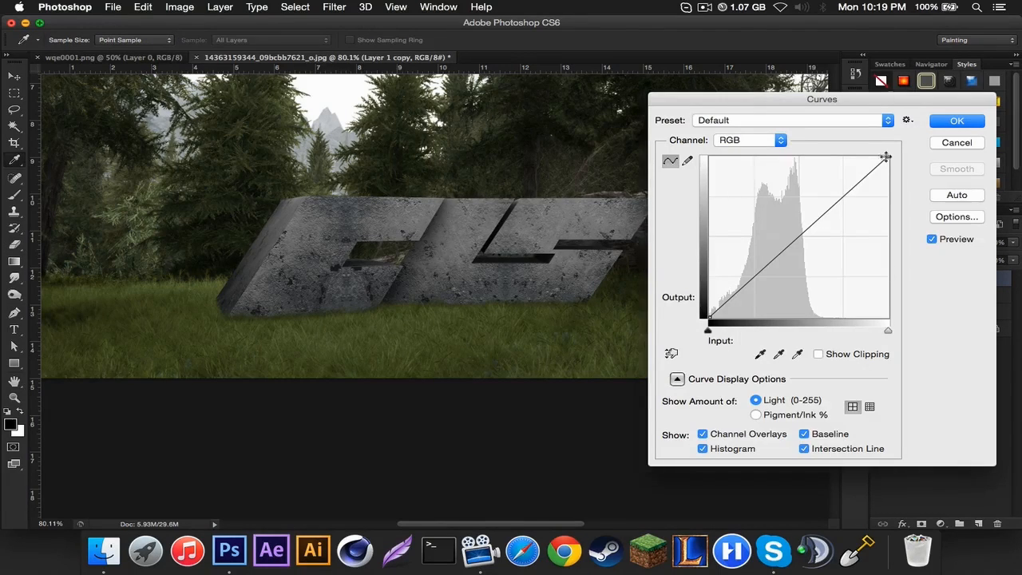
left_click_drag(887, 157, 912, 338)
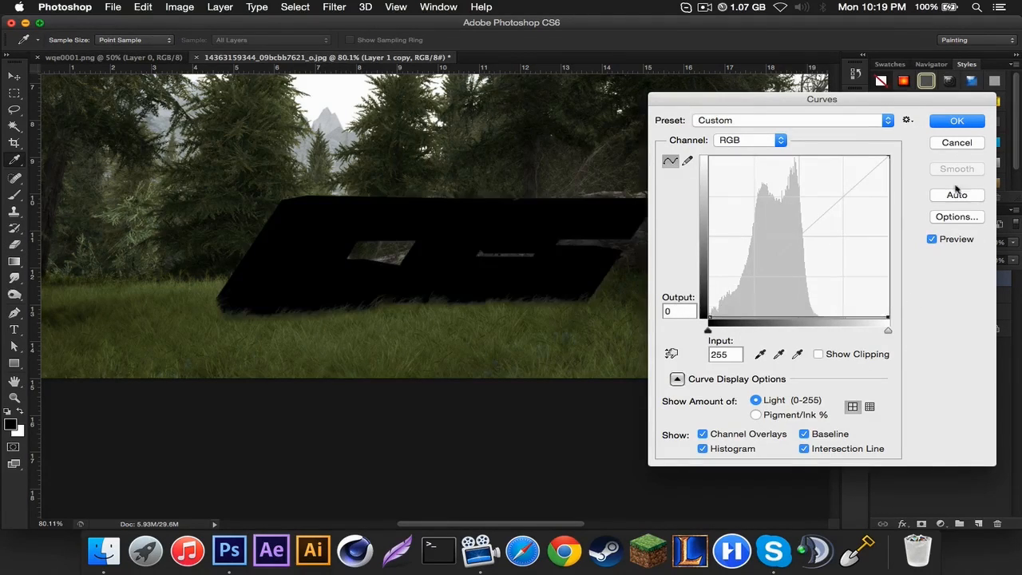
left_click(970, 124)
Step: Apply a Gaussian Blur with a 4.5 pixel radius to the black text copy
left_click(336, 7)
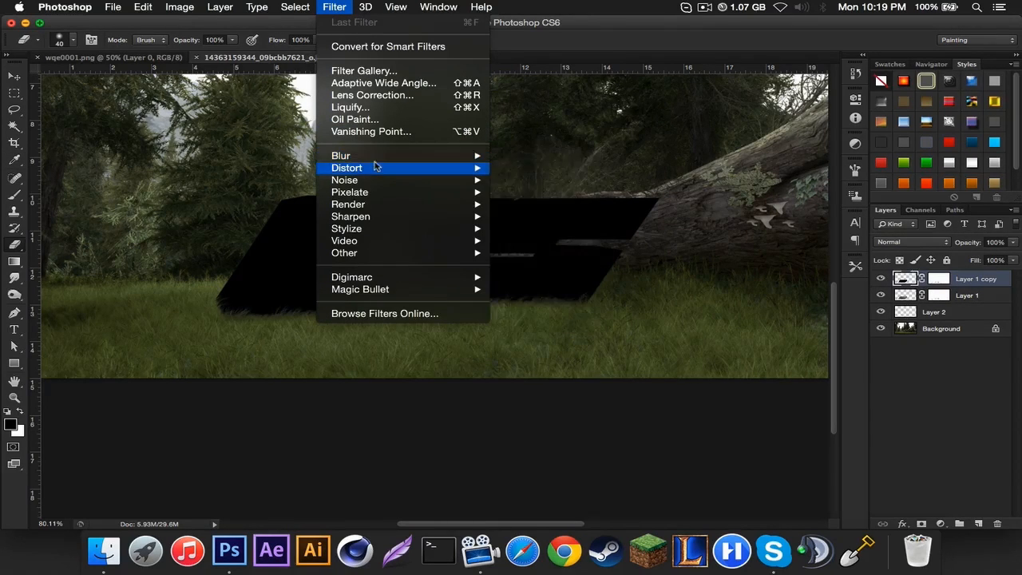
mouse_move(383, 158)
left_click(551, 252)
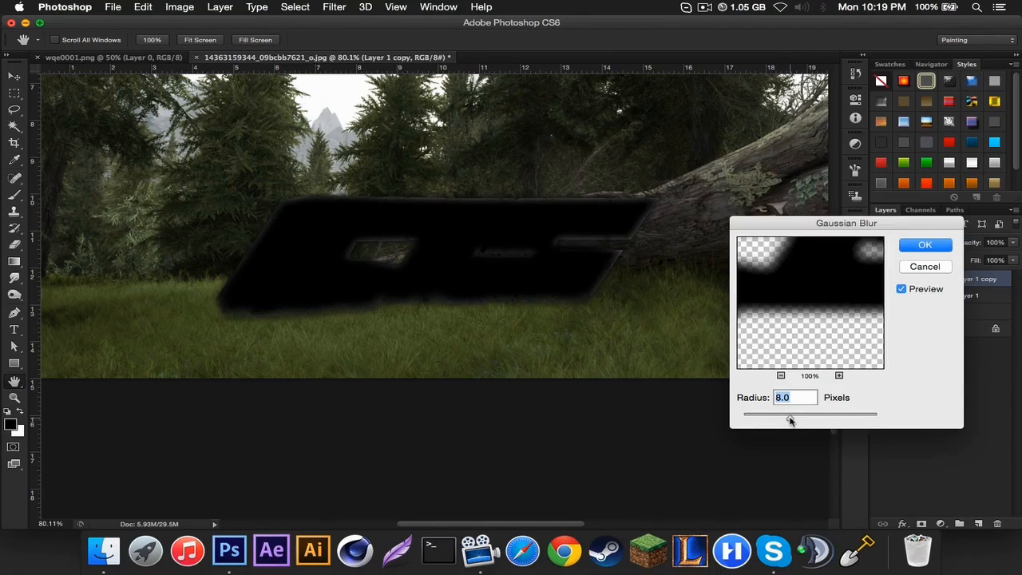
mouse_move(789, 421)
left_mouse_down()
mouse_move(843, 429)
mouse_move(776, 429)
left_mouse_up()
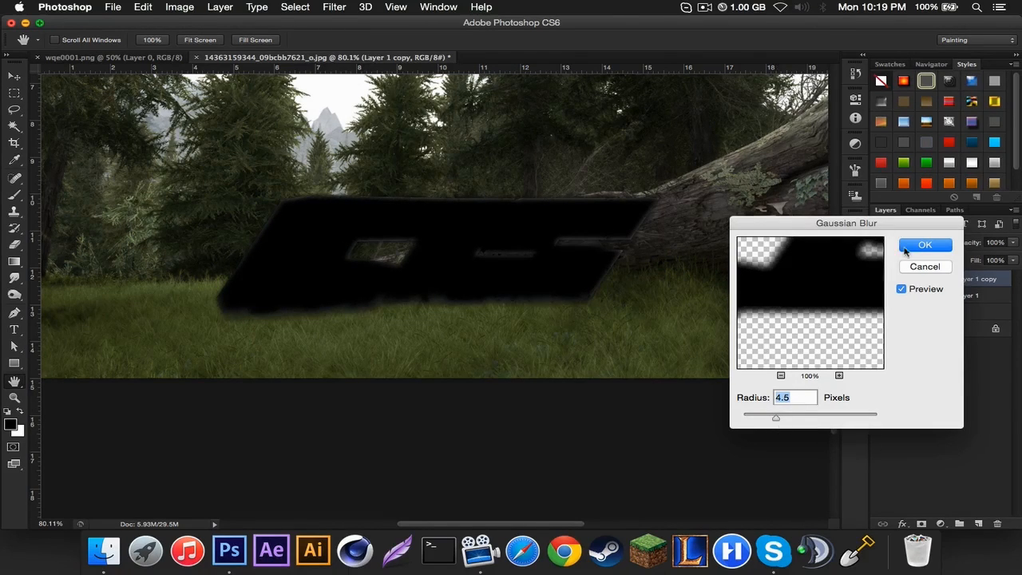
left_click(925, 246)
Step: Flip the black copy vertically with Free Transform to about -99.6% height and place it just below the stone text as a shadow
left_click(14, 77)
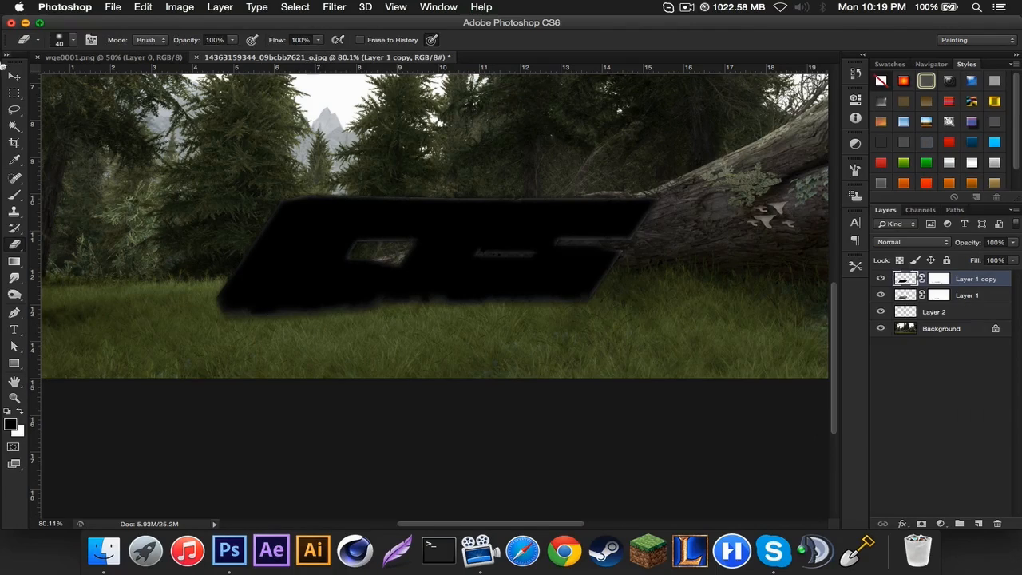
key("super+t")
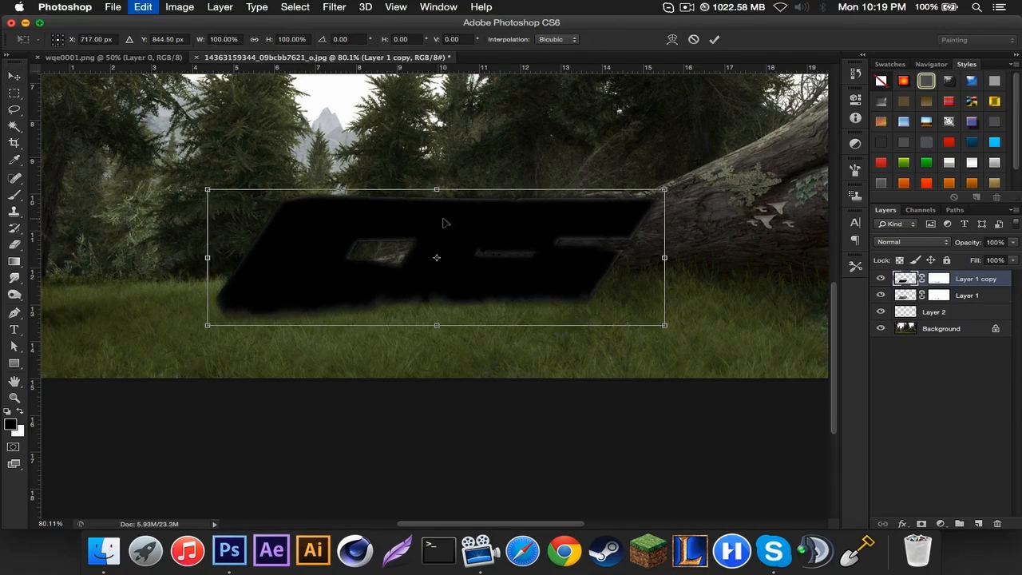
left_click_drag(435, 192, 471, 441)
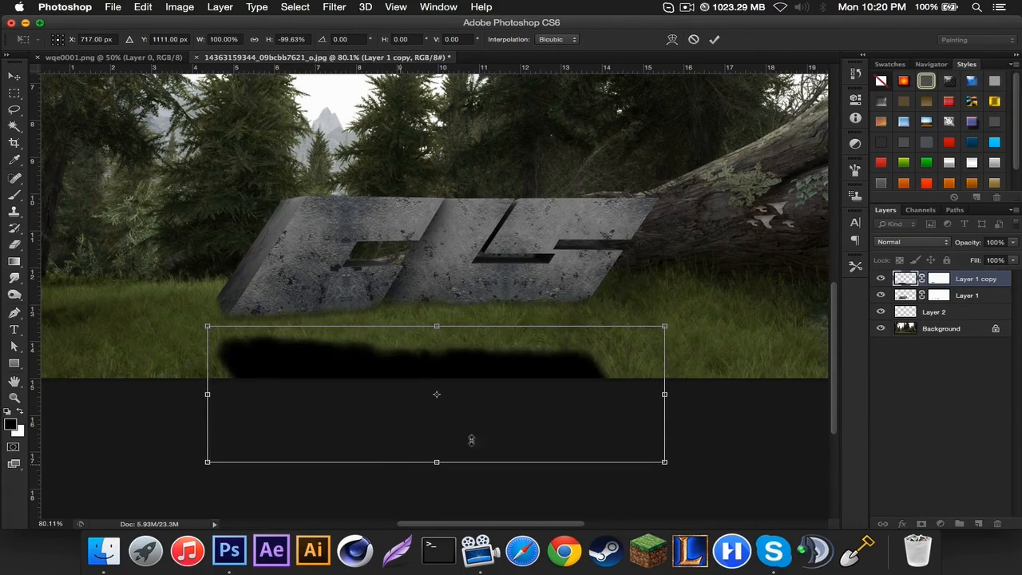
left_click_drag(516, 401, 562, 350)
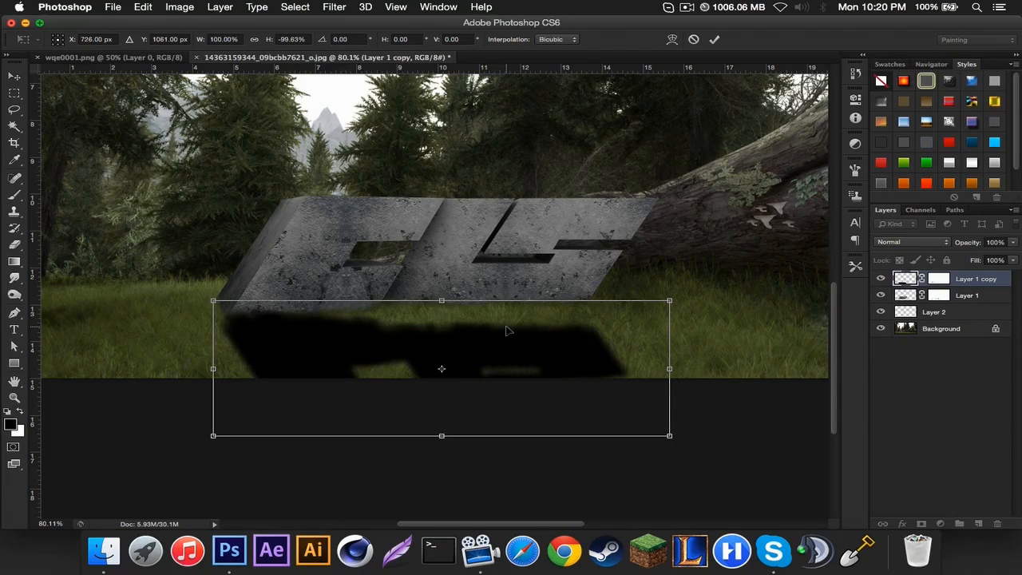
key("Return")
Step: Target the shadow copy's layer mask and move the flipped shadow up and to the right so it overlaps the text's base
left_click(940, 281)
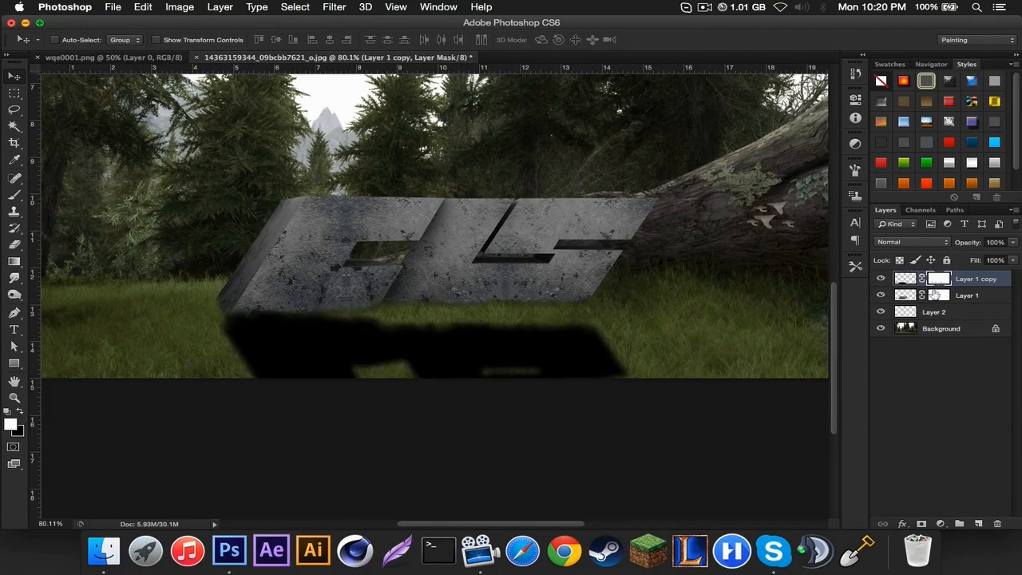
left_click(14, 195)
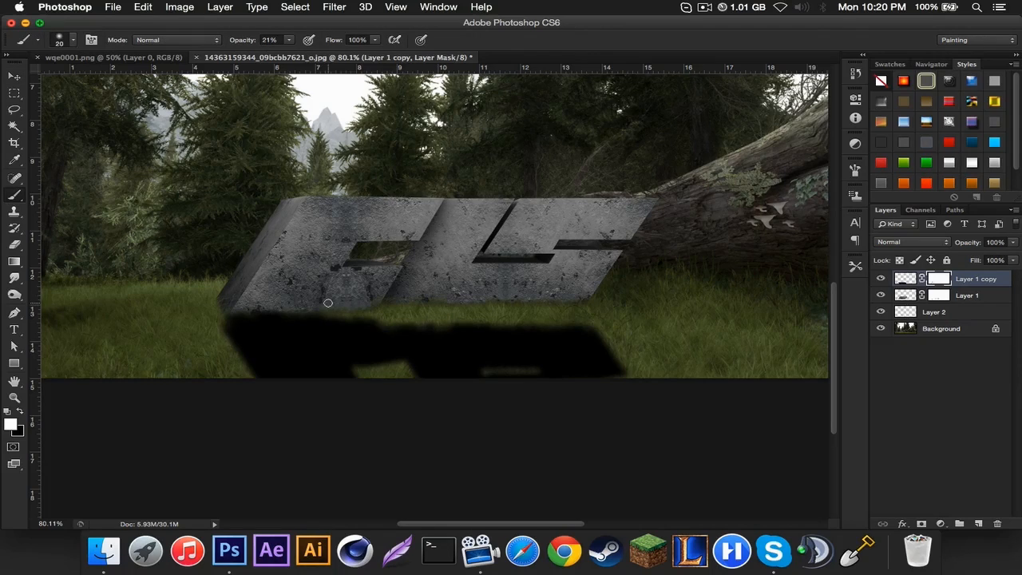
key("bracketright")
key("bracketright")
key("bracketright")
key("v")
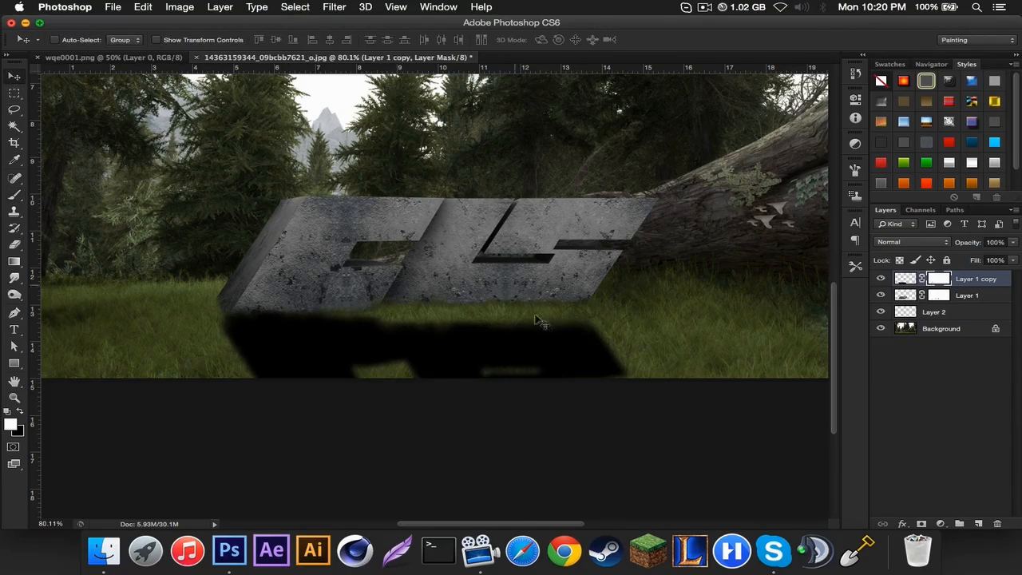
left_click_drag(541, 322, 562, 309)
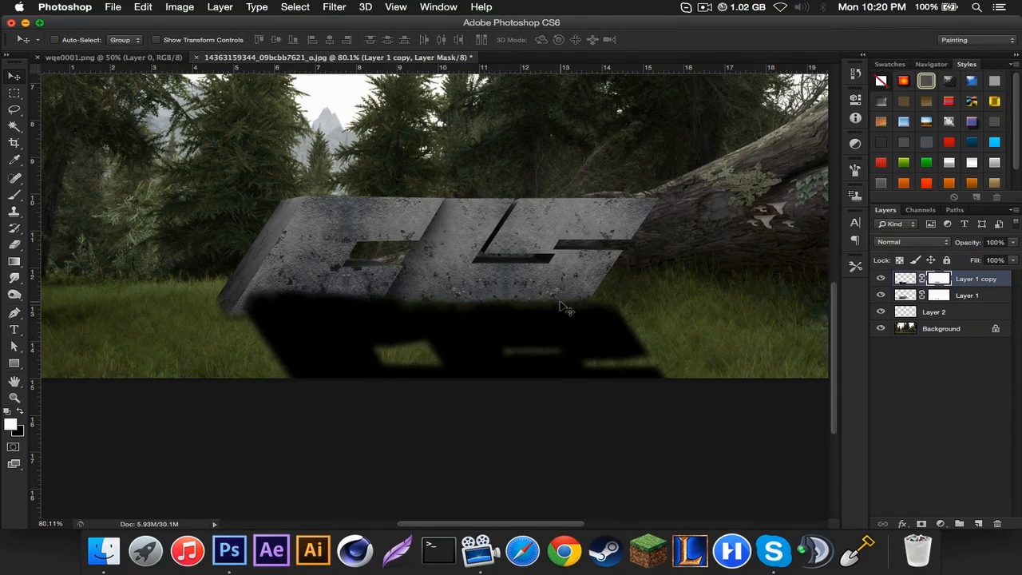
left_click(13, 244)
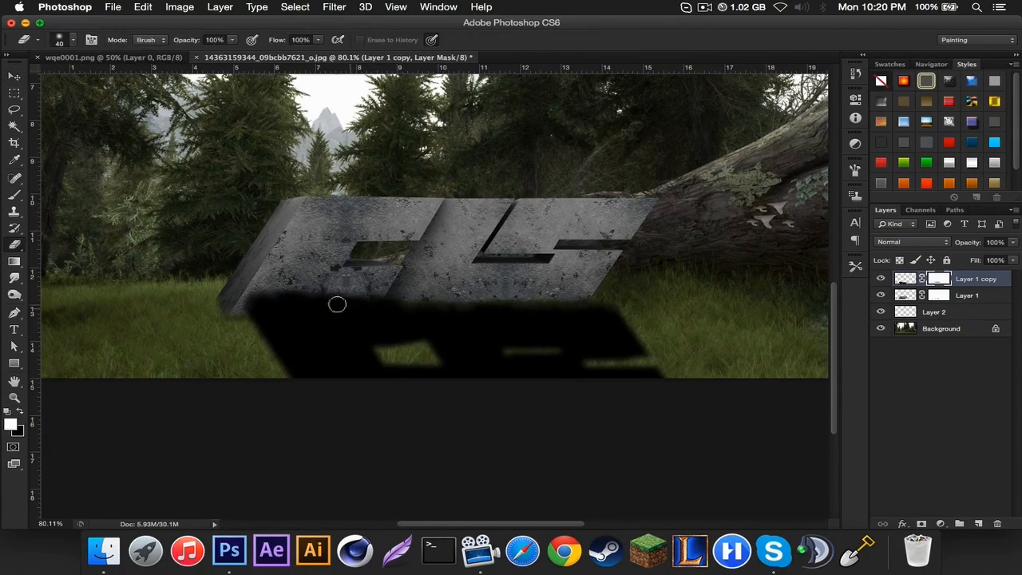
mouse_move(238, 291)
left_mouse_down()
mouse_move(309, 300)
mouse_move(252, 292)
left_mouse_up()
key("super+z")
Step: Set the Brush opacity to 100% and paint white on the shadow copy's mask to restore the shadow's upper edge
key("b")
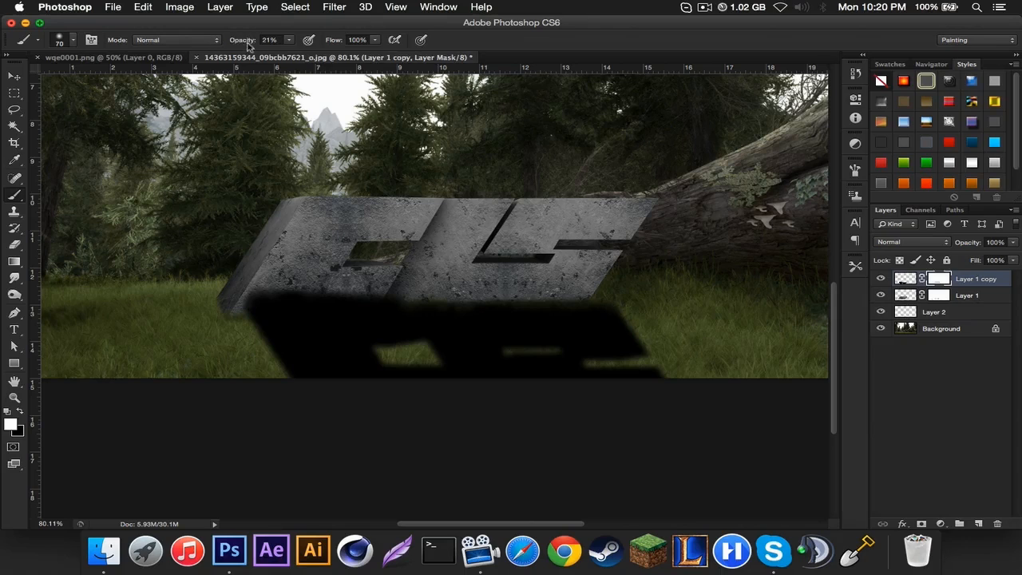
left_click_drag(247, 41, 464, 53)
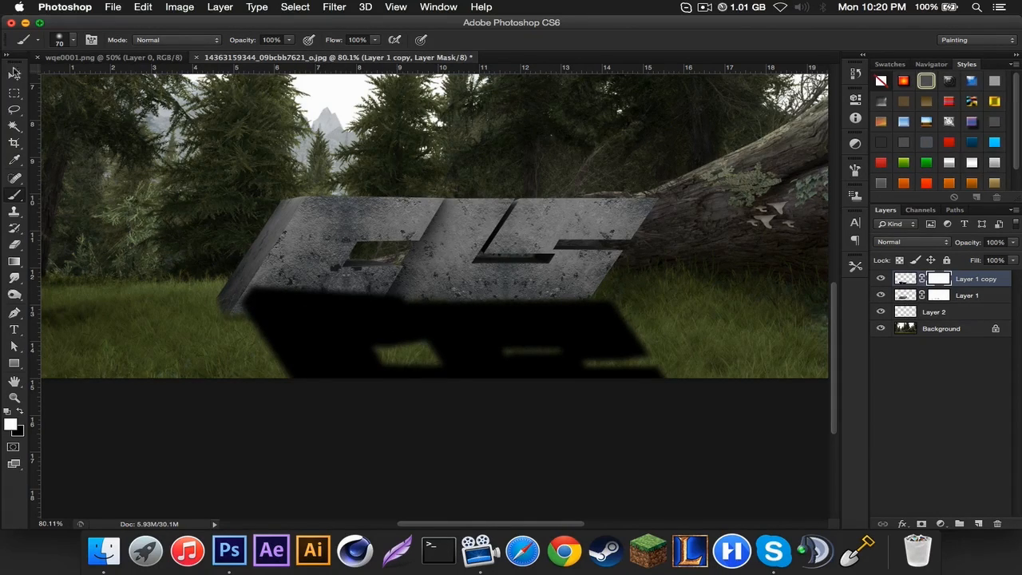
Step: Shift the flipped shadow slightly left to line up with the text's base and lower its layer opacity to 26%
left_click(15, 73)
mouse_move(513, 326)
left_mouse_down()
mouse_move(586, 312)
mouse_move(488, 338)
mouse_move(496, 323)
left_mouse_up()
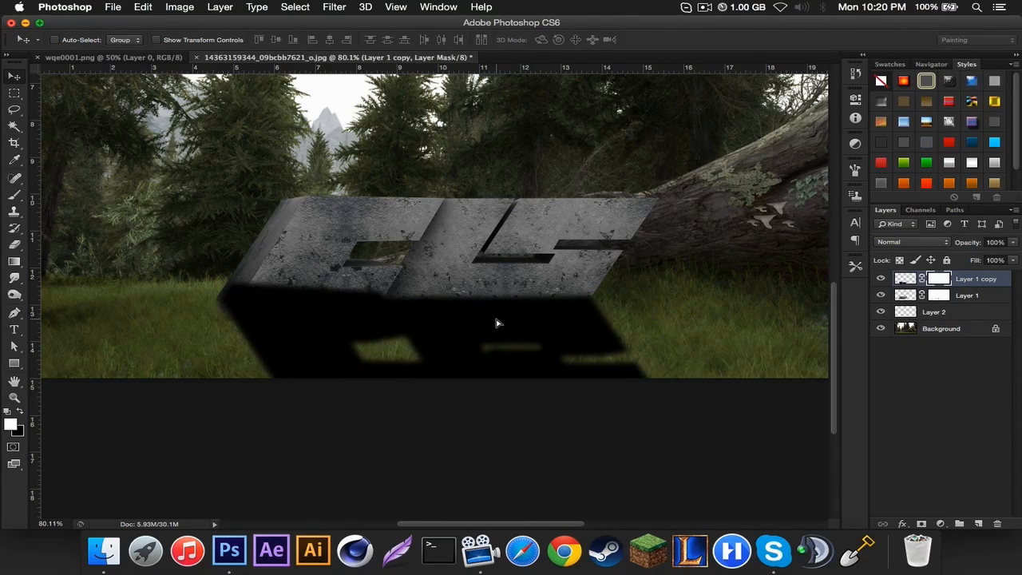
left_click_drag(968, 242, 915, 250)
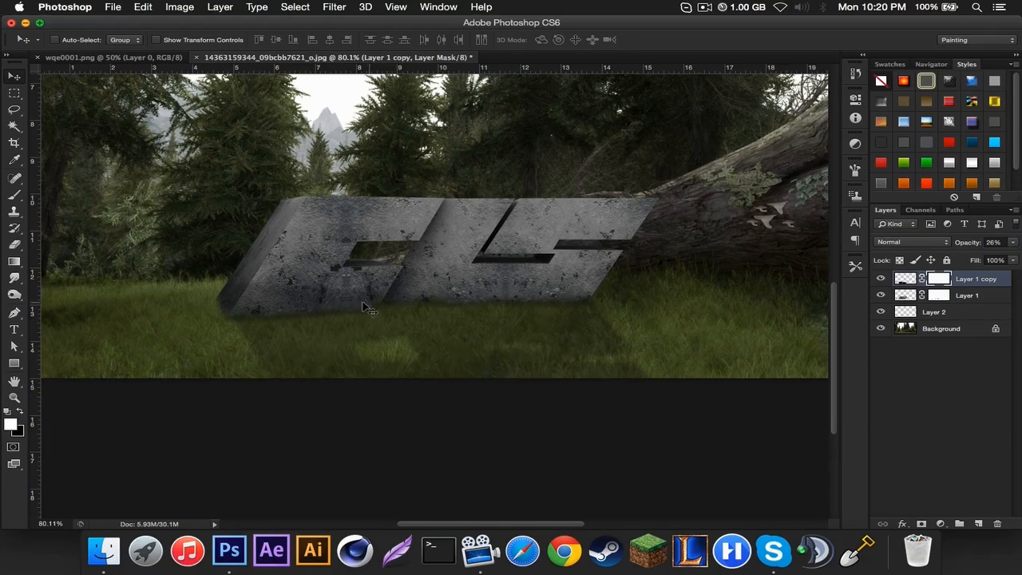
Step: Paint black with the Brush on the shadow copy's mask to hide the shadow where it overlaps the lower part of the letters
left_click(17, 245)
scroll(253, 276, "up", 5)
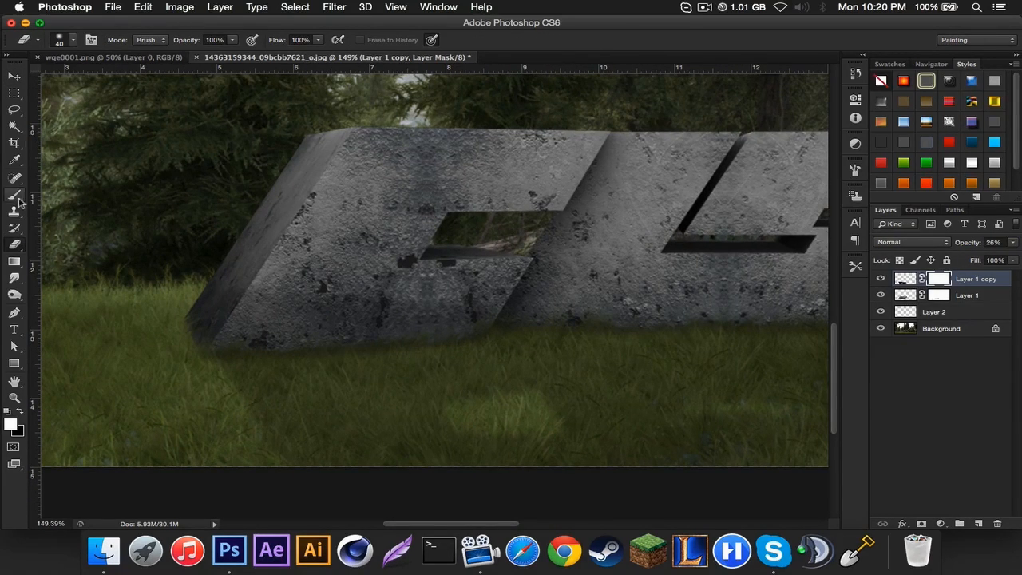
left_click(16, 197)
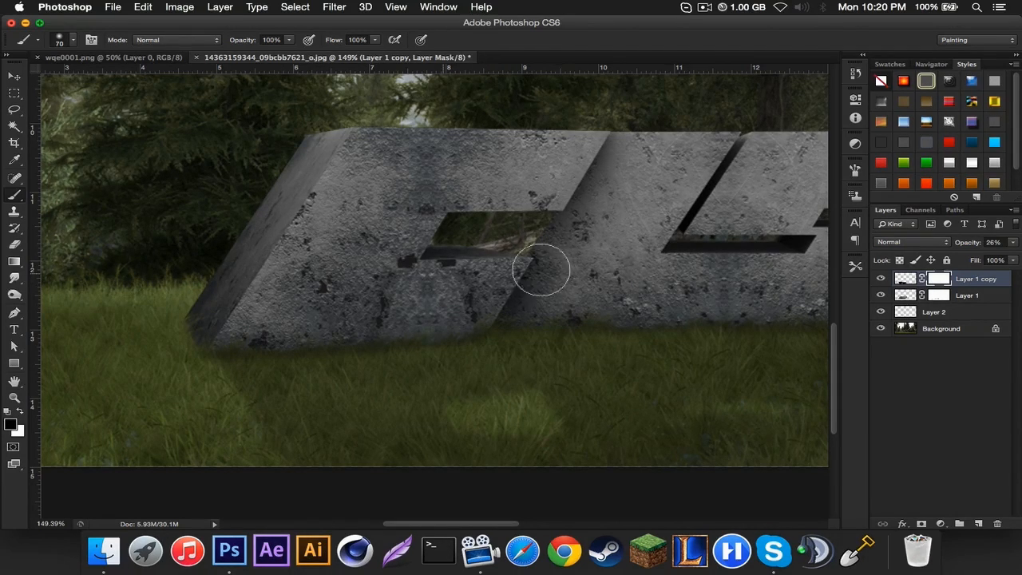
scroll(541, 270, "right", 5)
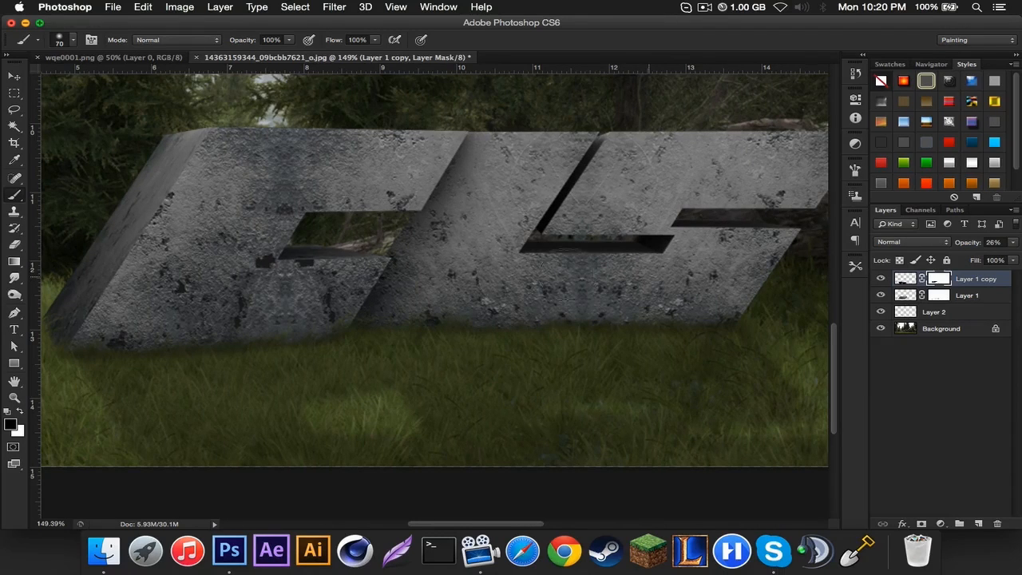
Step: Set the shadow copy's blending mode to Multiply and its opacity to 34%
scroll(497, 245, "down", 3)
left_click_drag(951, 242, 951, 248)
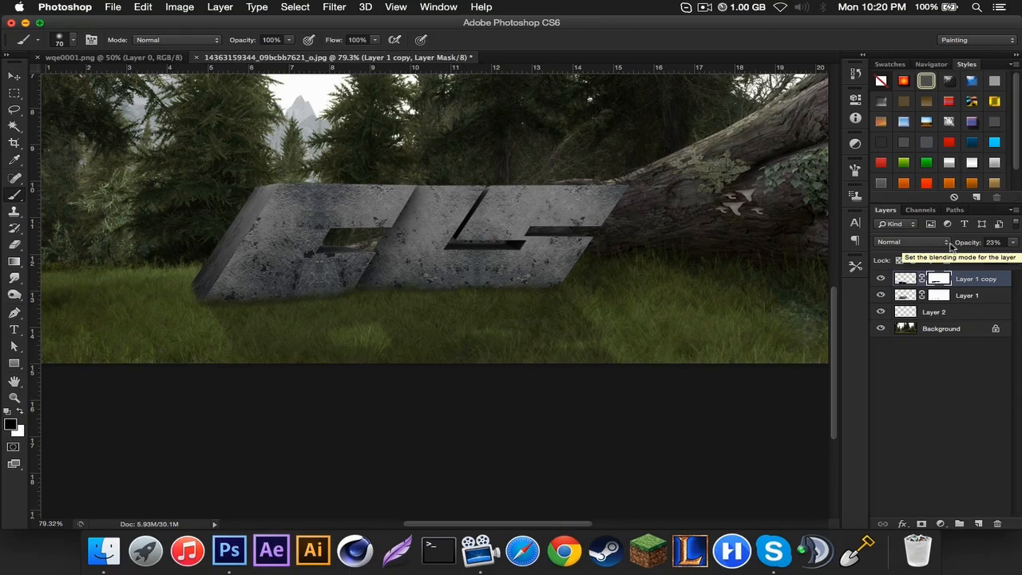
left_click(949, 246)
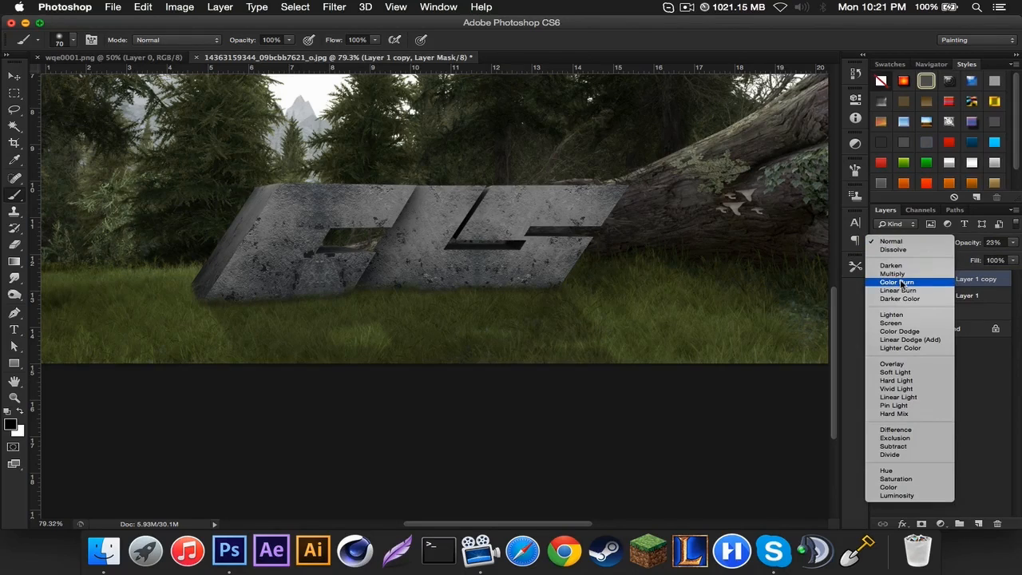
left_click(934, 276)
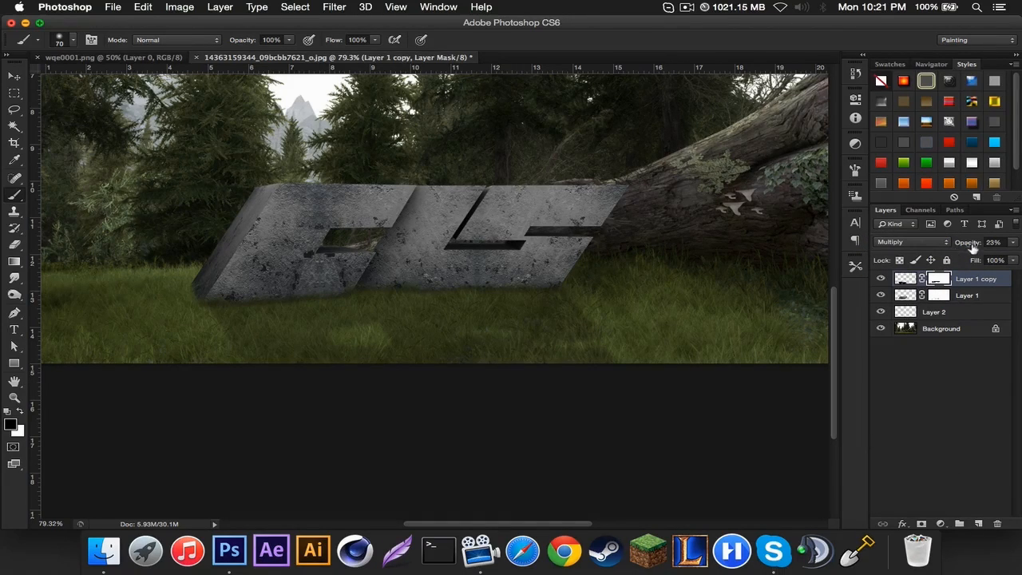
mouse_move(972, 247)
left_mouse_down()
mouse_move(993, 245)
mouse_move(984, 247)
left_mouse_up()
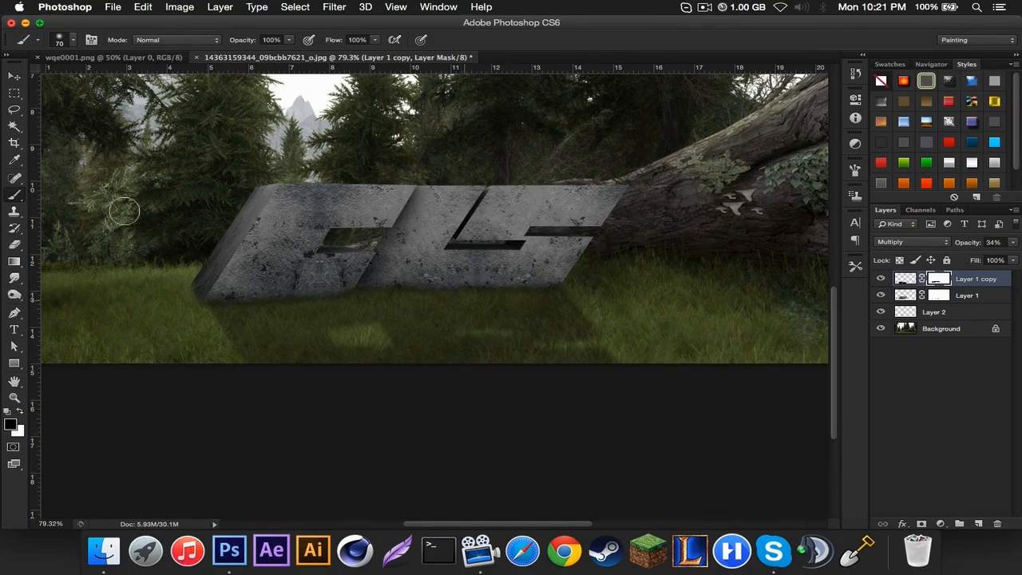
left_click(14, 76)
scroll(469, 318, "up", 2)
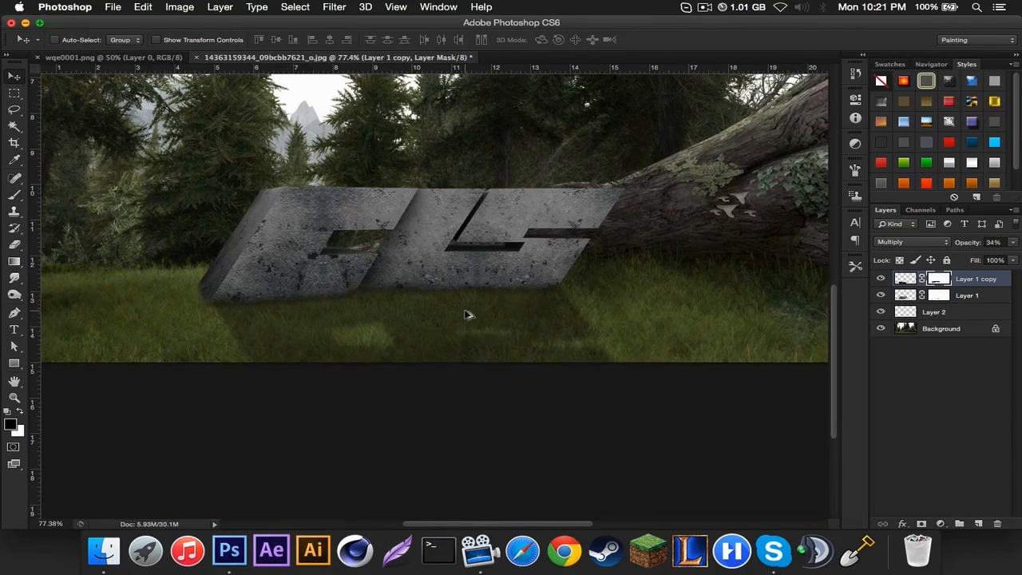
left_click(967, 296)
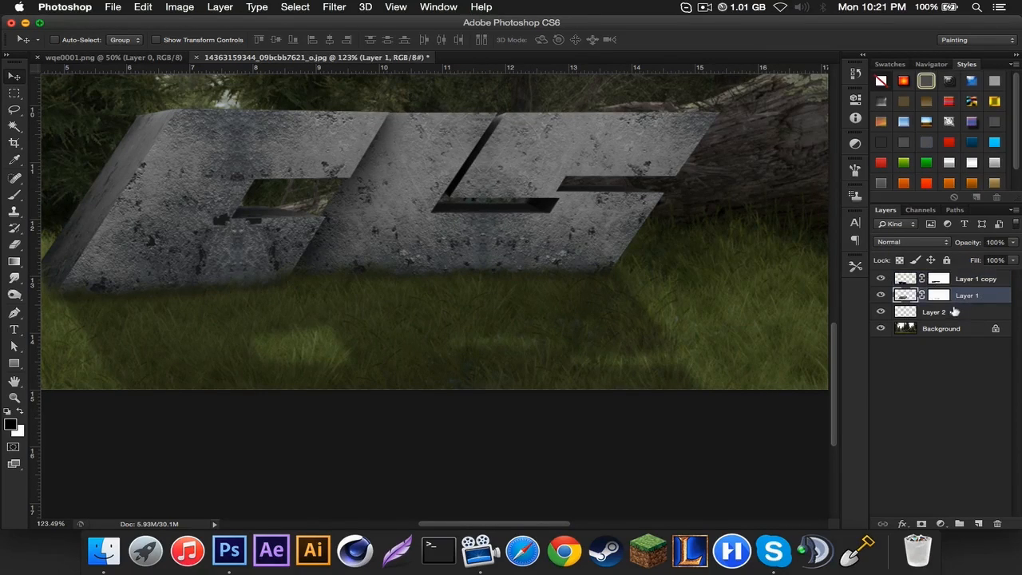
left_click(945, 314)
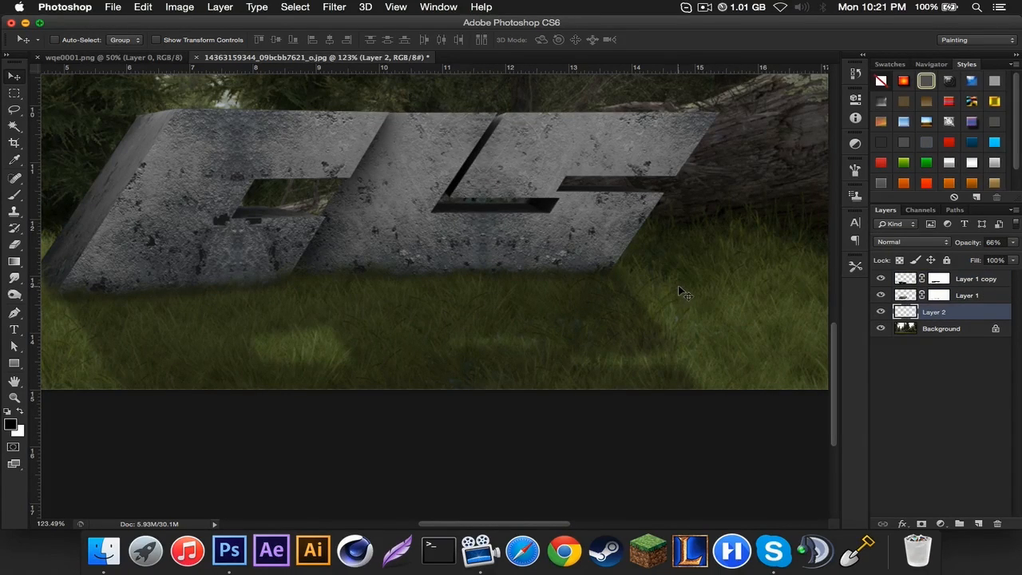
scroll(679, 287, "left", 5)
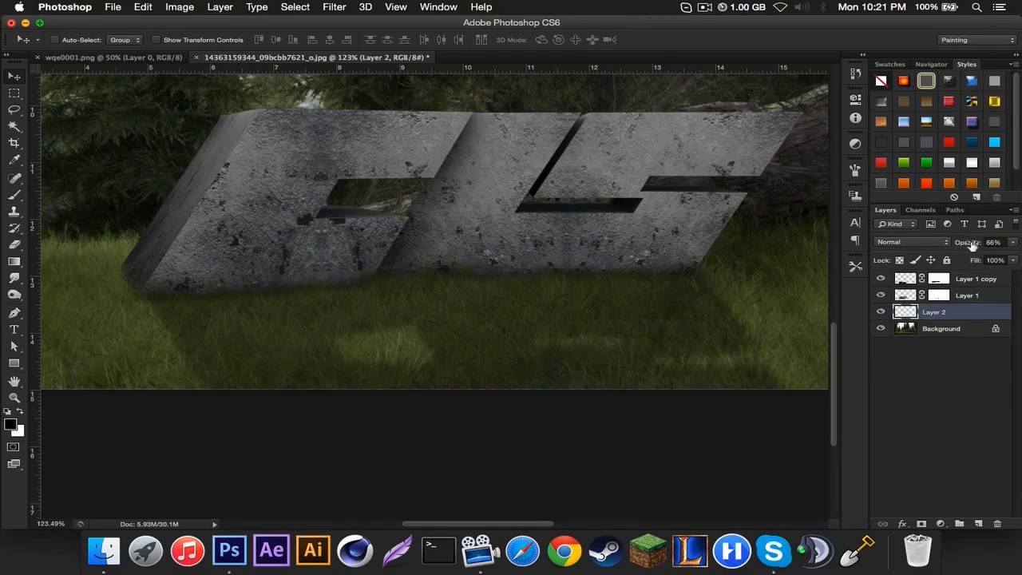
Step: Paint a soft black stroke along the text's base on a new layer above the shadow copy and set that layer's opacity to 32%
left_click(980, 281)
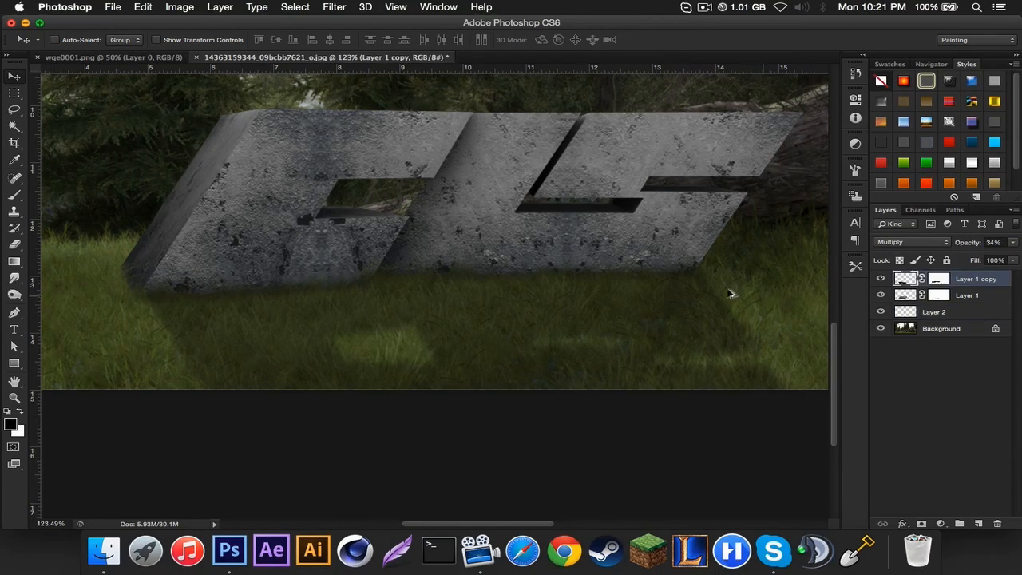
scroll(730, 292, "down", 2)
left_click(979, 522)
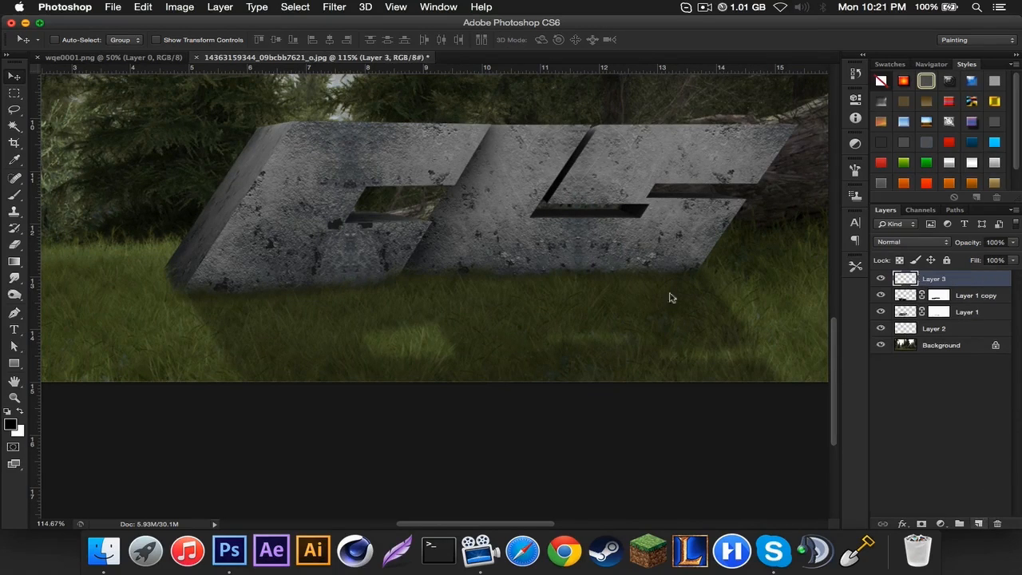
left_click(14, 194)
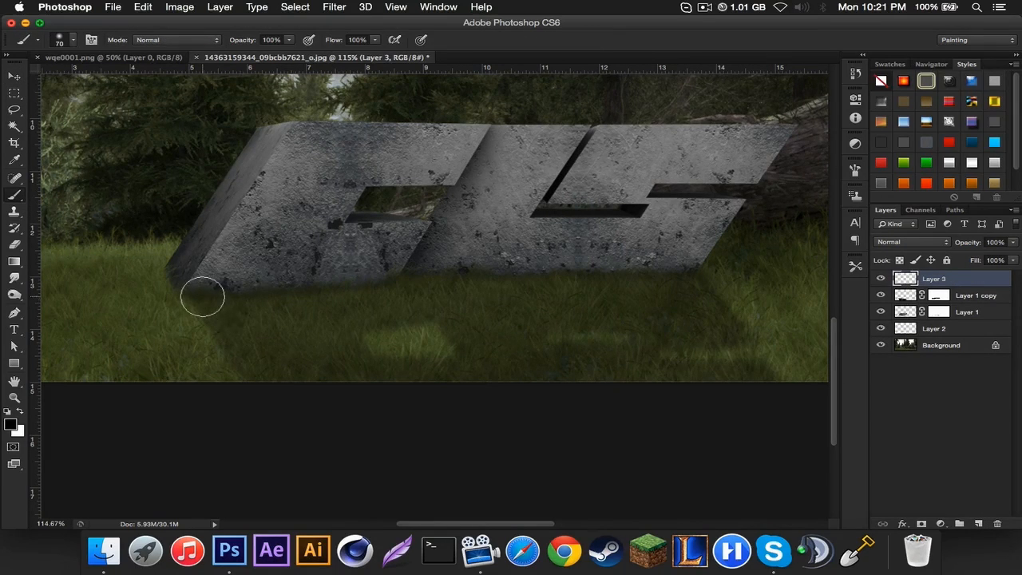
left_click_drag(205, 292, 681, 270)
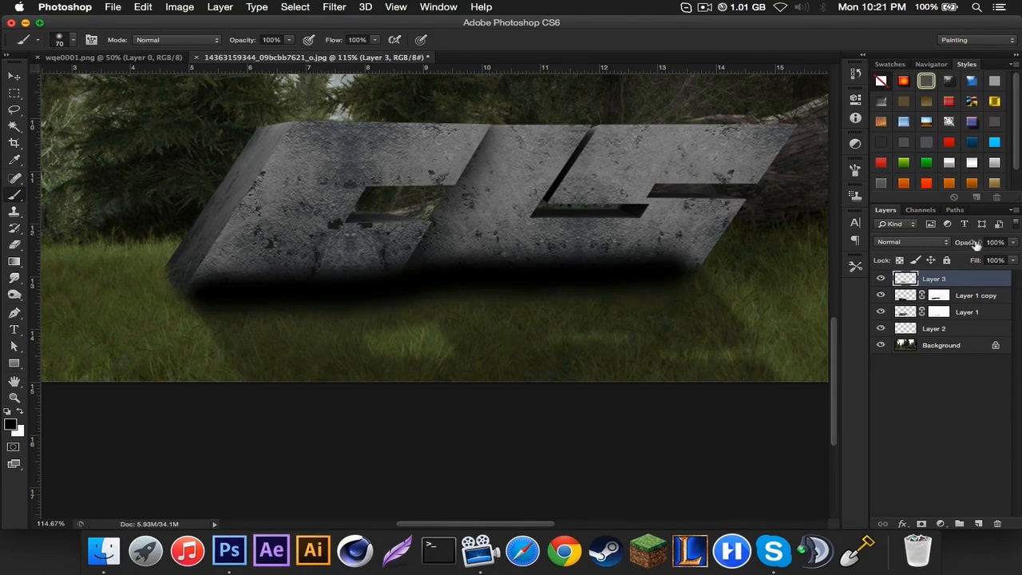
left_click_drag(965, 242, 924, 252)
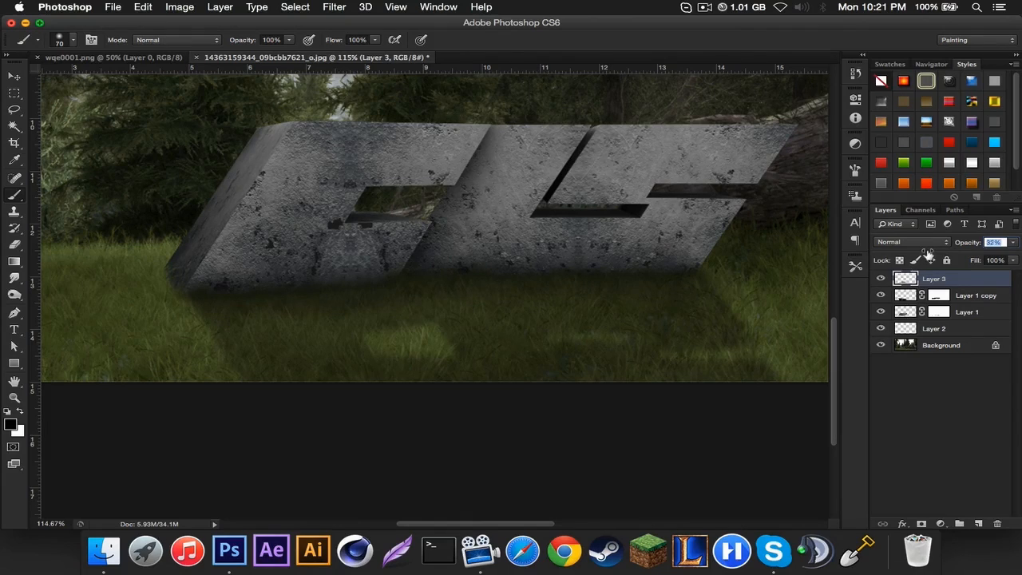
scroll(490, 312, "down", 7)
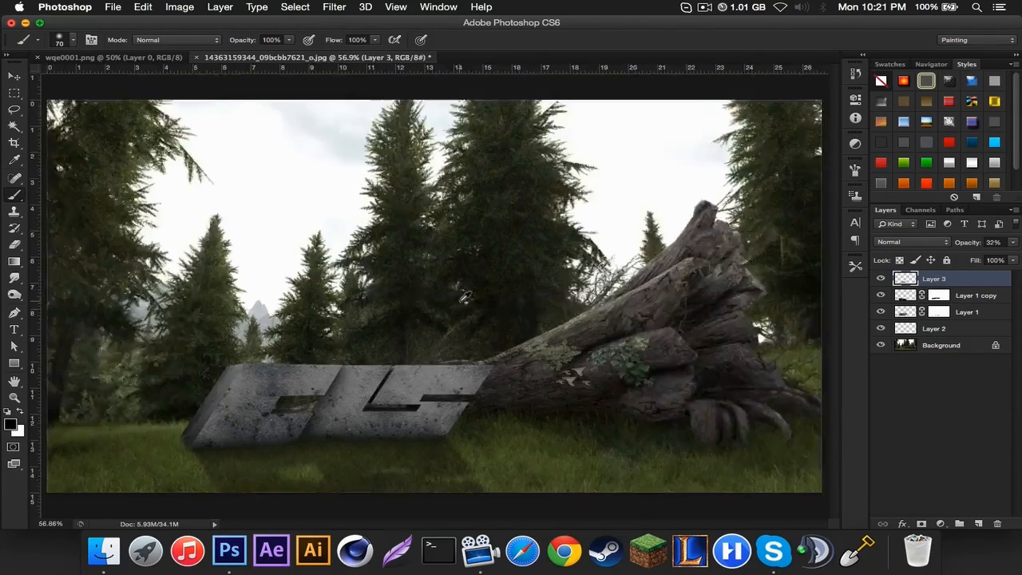
scroll(464, 296, "down", 3)
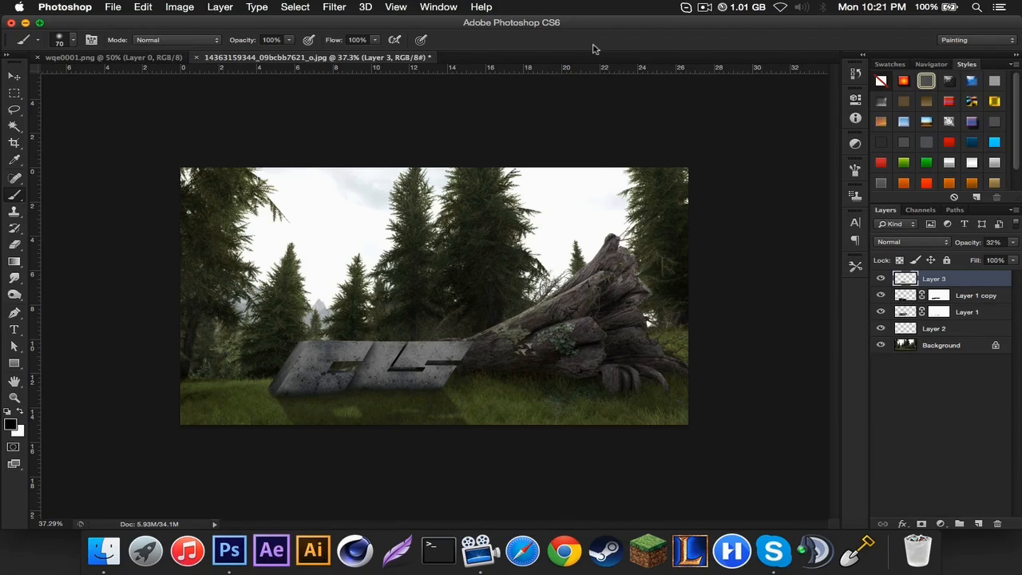
left_click(705, 8)
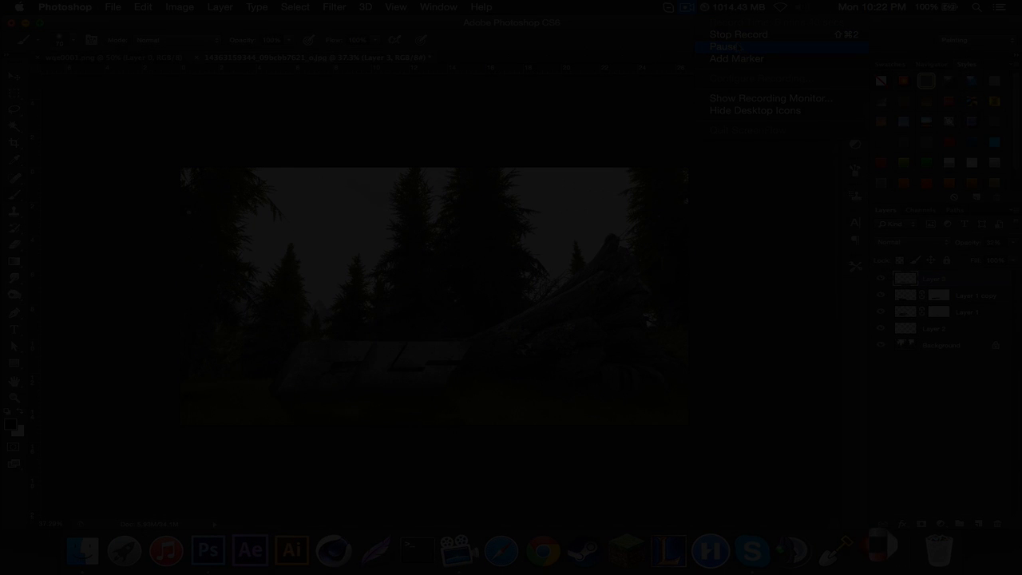